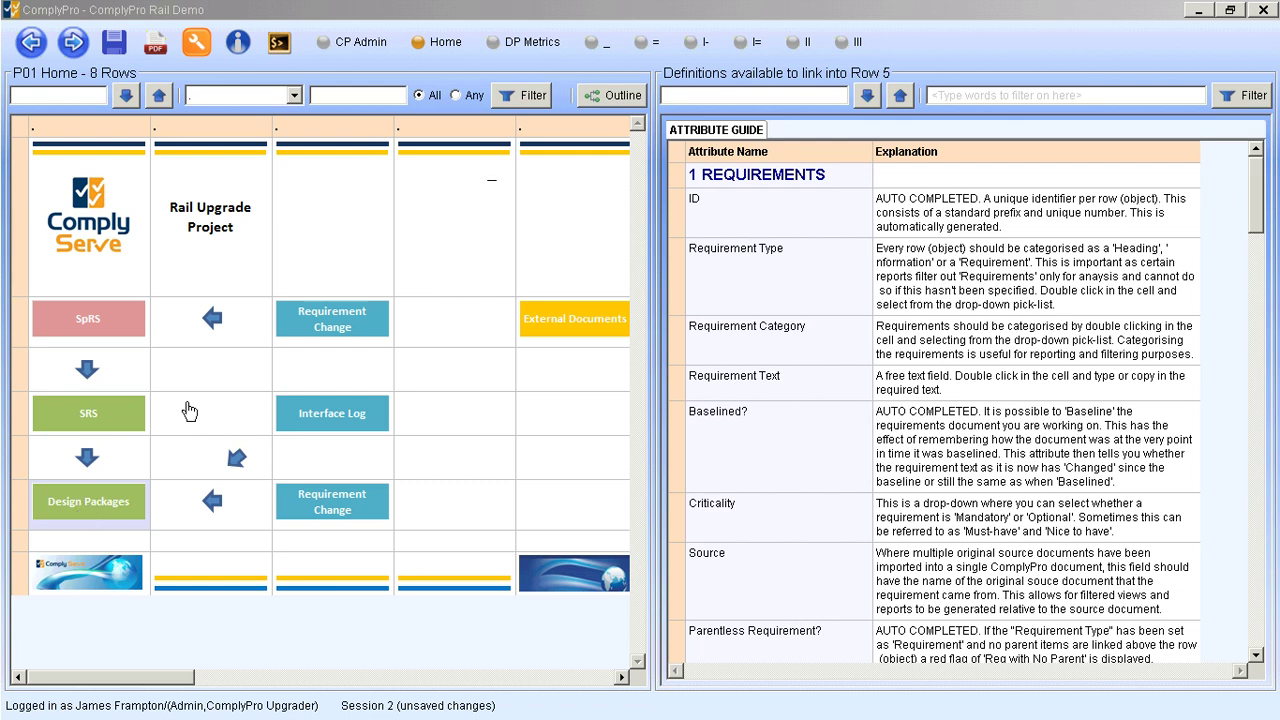
Step: Open the Bridge Structures design package from the DP Metrics and view the validation evidence and parent columns of design item DP01.1
{"action": "left_click", "coordinate": [521, 42]}
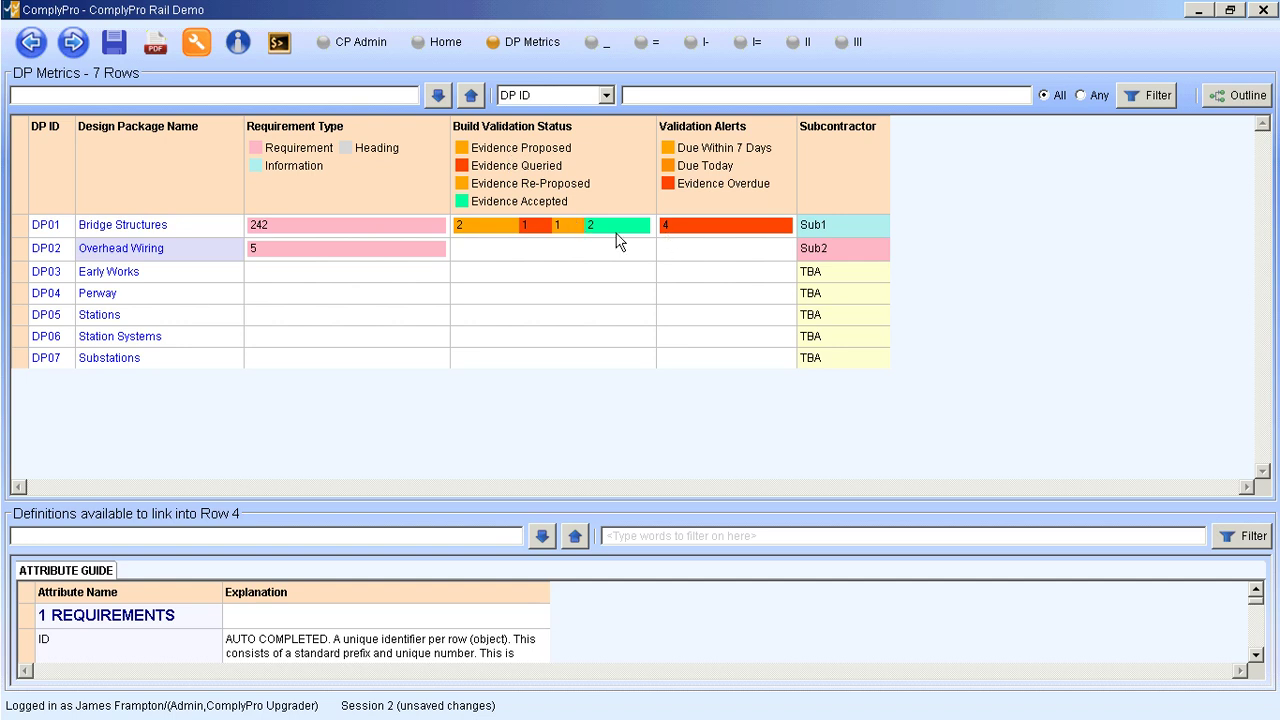
{"action": "left_click", "coordinate": [111, 229]}
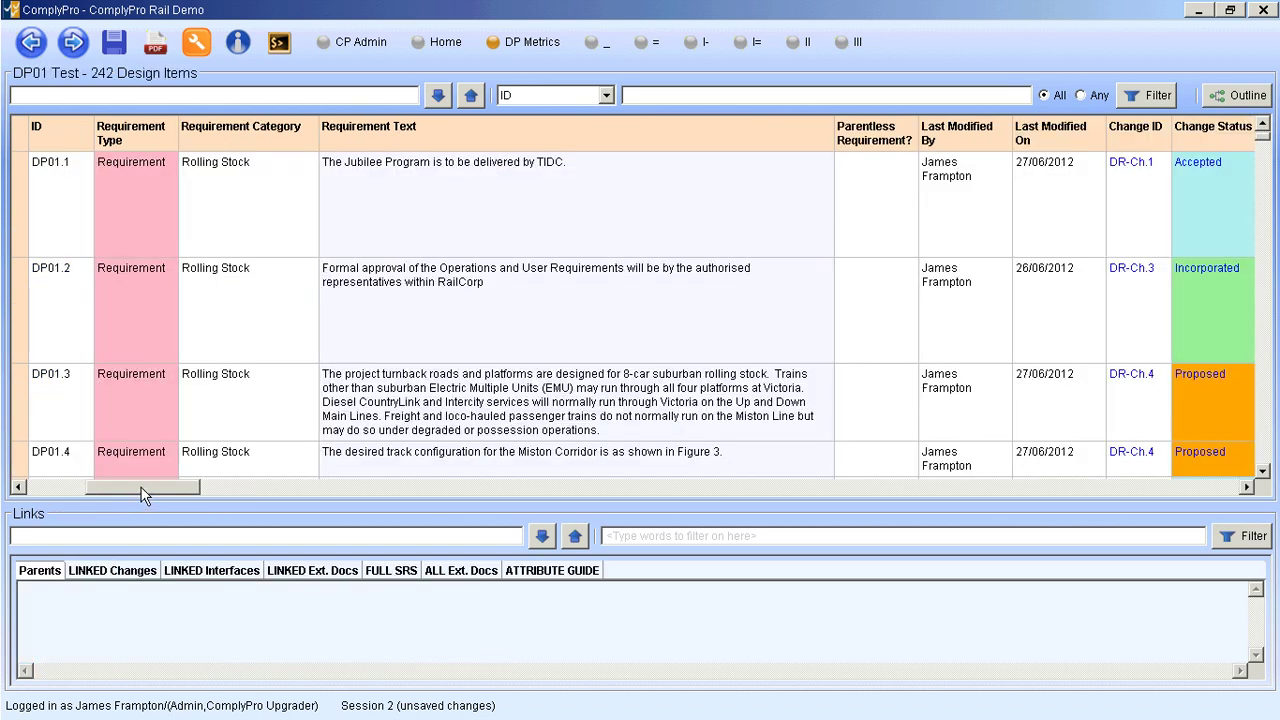
{"action": "left_click", "coordinate": [22, 215]}
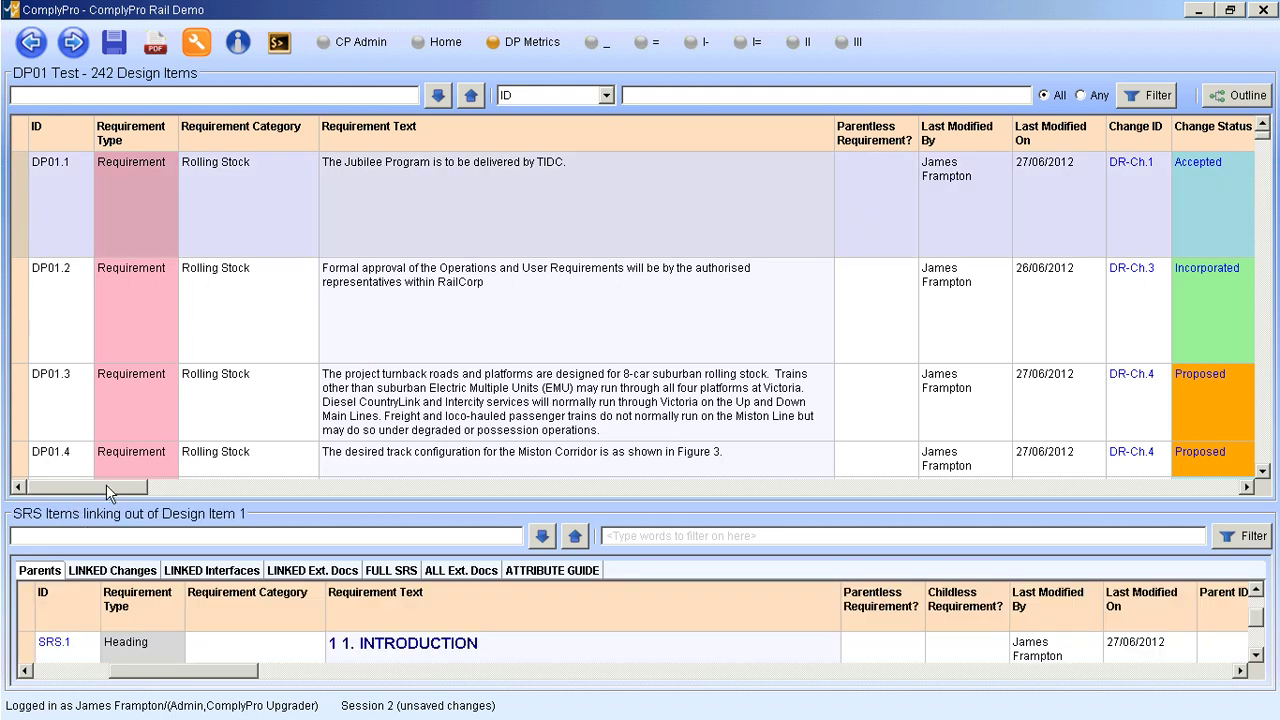
{"action": "left_click_drag", "start_coordinate": [106, 484], "coordinate": [451, 490]}
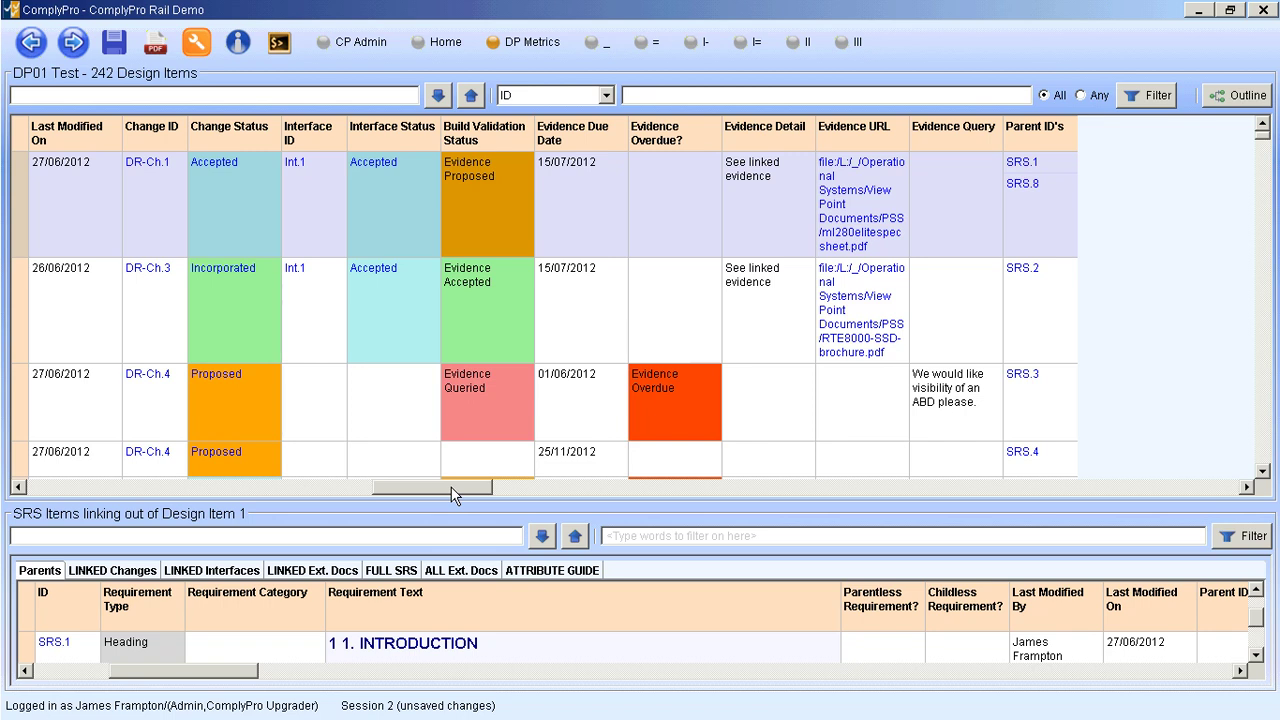
{"action": "left_click_drag", "start_coordinate": [451, 492], "coordinate": [470, 490]}
Step: Open parent requirement SRS.2 of design item DP01.2 and view the child verification columns of the SRS items
{"action": "left_click", "coordinate": [1023, 272]}
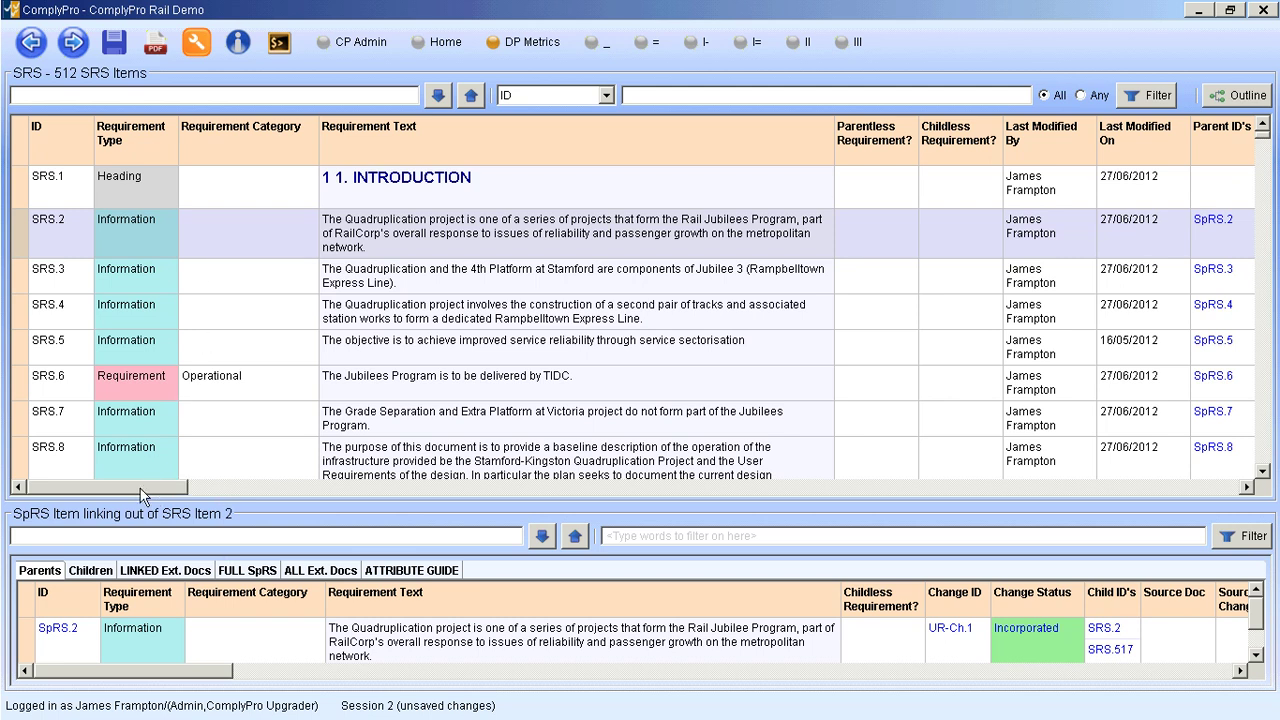
{"action": "left_click_drag", "start_coordinate": [163, 490], "coordinate": [378, 540]}
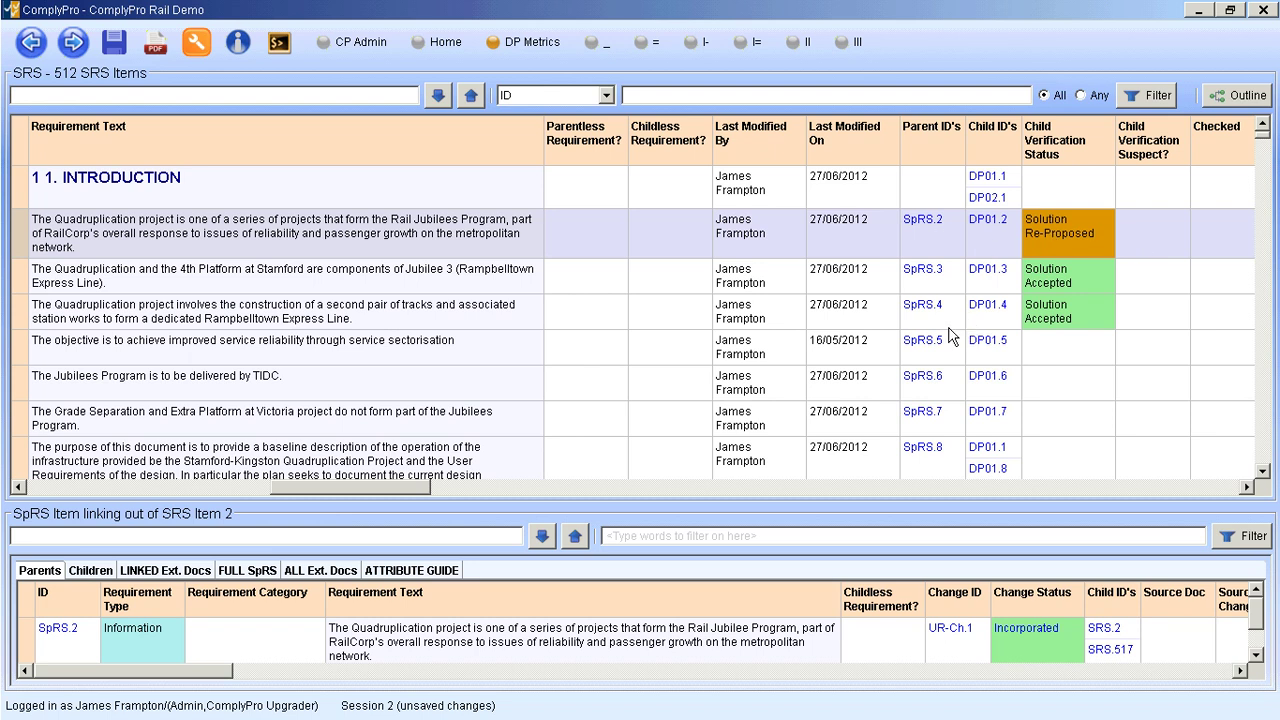
{"action": "left_click", "coordinate": [20, 388]}
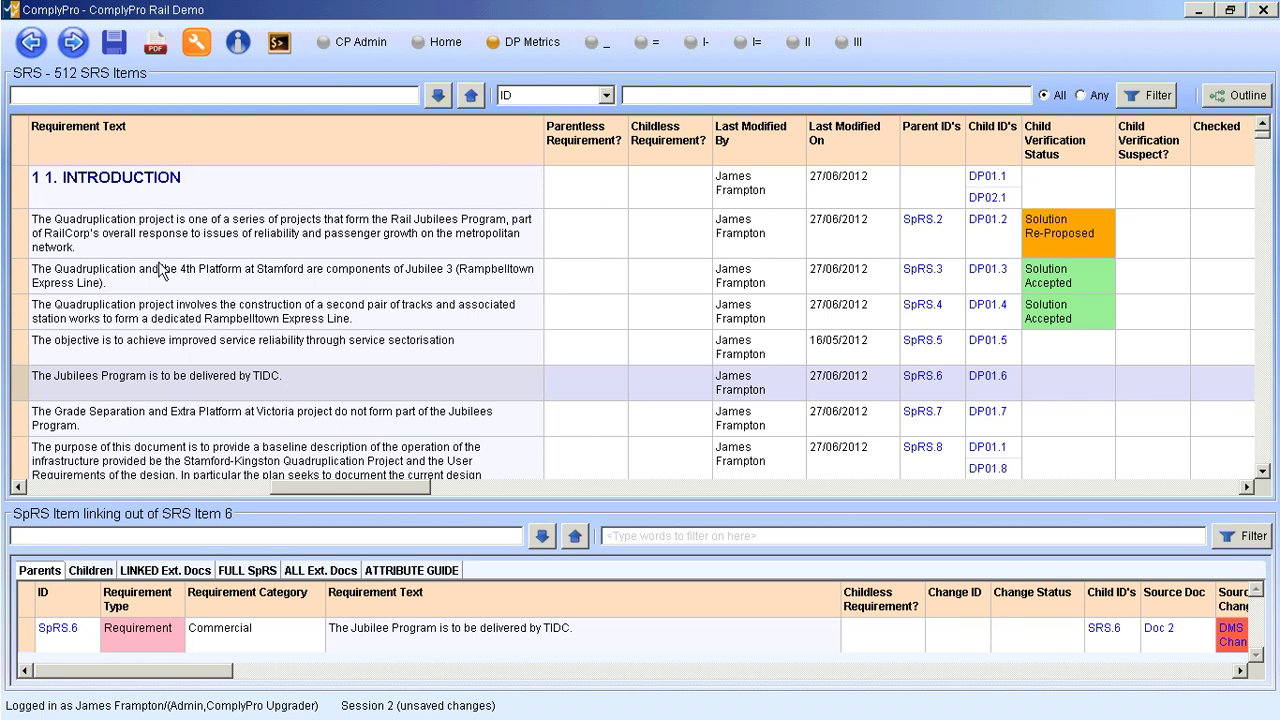
{"action": "left_click", "coordinate": [92, 248]}
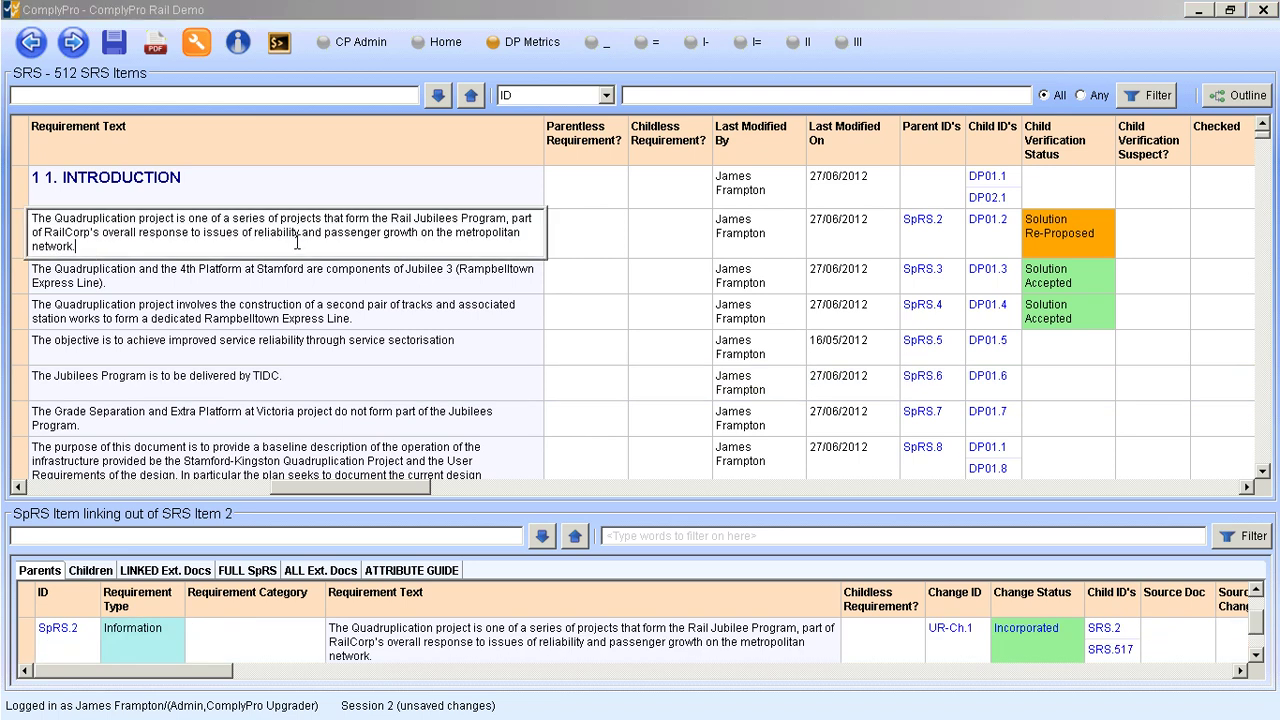
{"action": "left_click", "coordinate": [610, 242]}
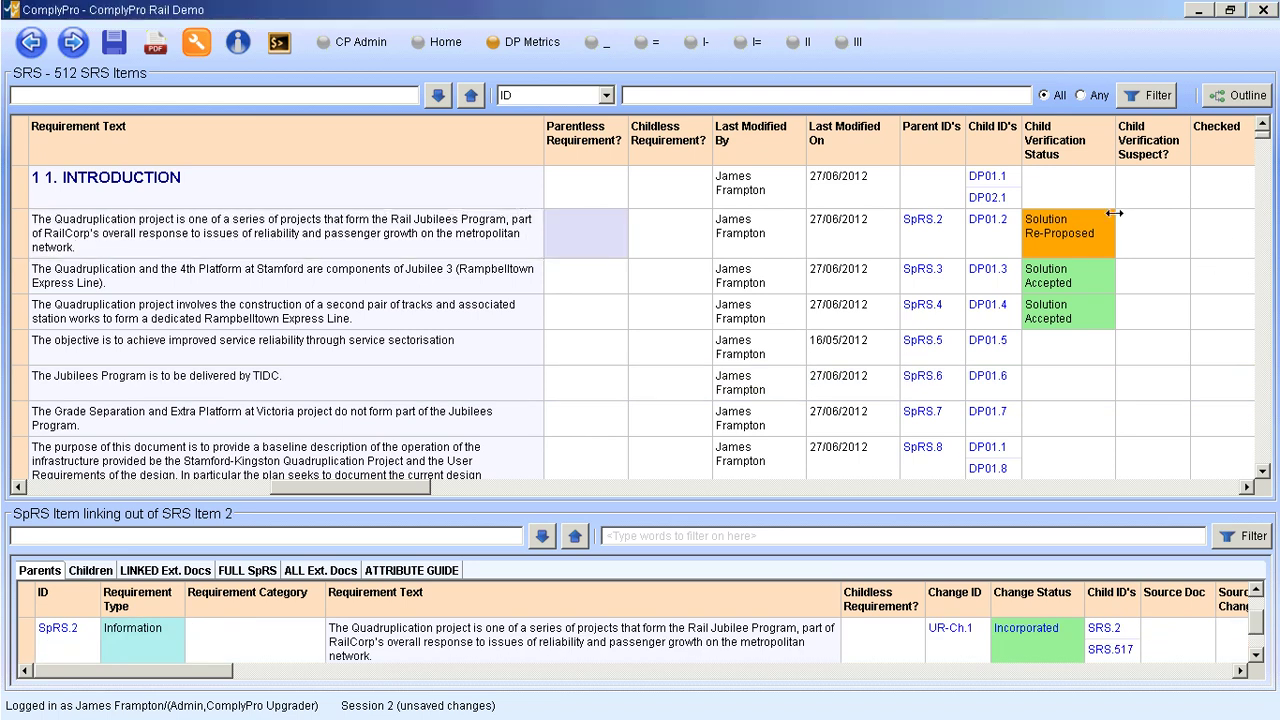
Step: Set the Child Verification Status of the introduction heading SRS.1 to Solution Proposed
{"action": "left_click", "coordinate": [1155, 235]}
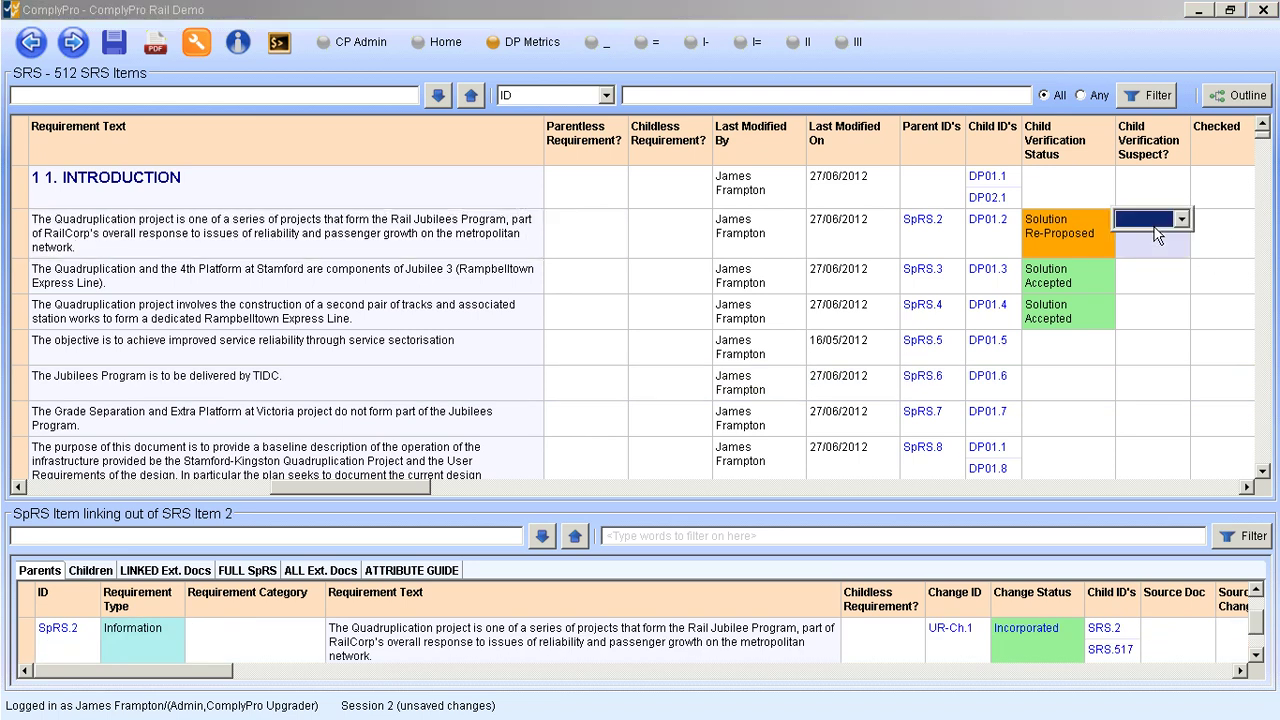
{"action": "left_click", "coordinate": [1131, 180]}
{"action": "left_click", "coordinate": [1084, 182]}
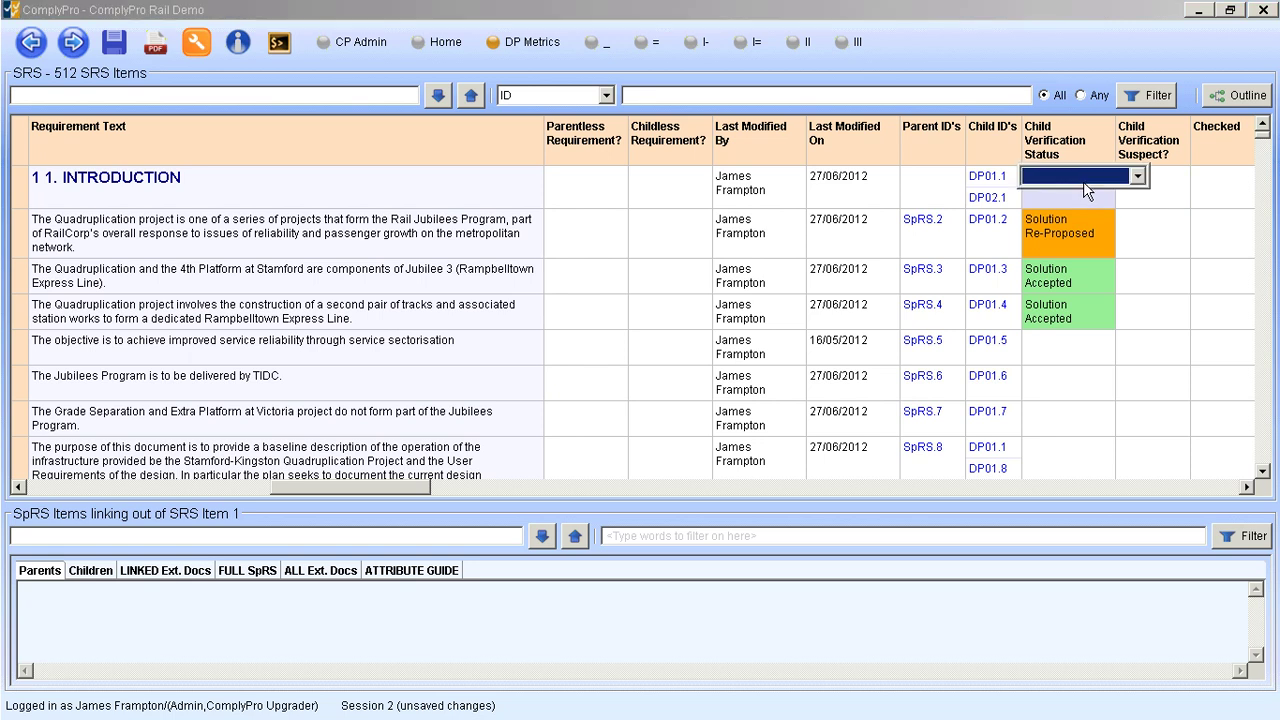
{"action": "left_click", "coordinate": [1086, 182]}
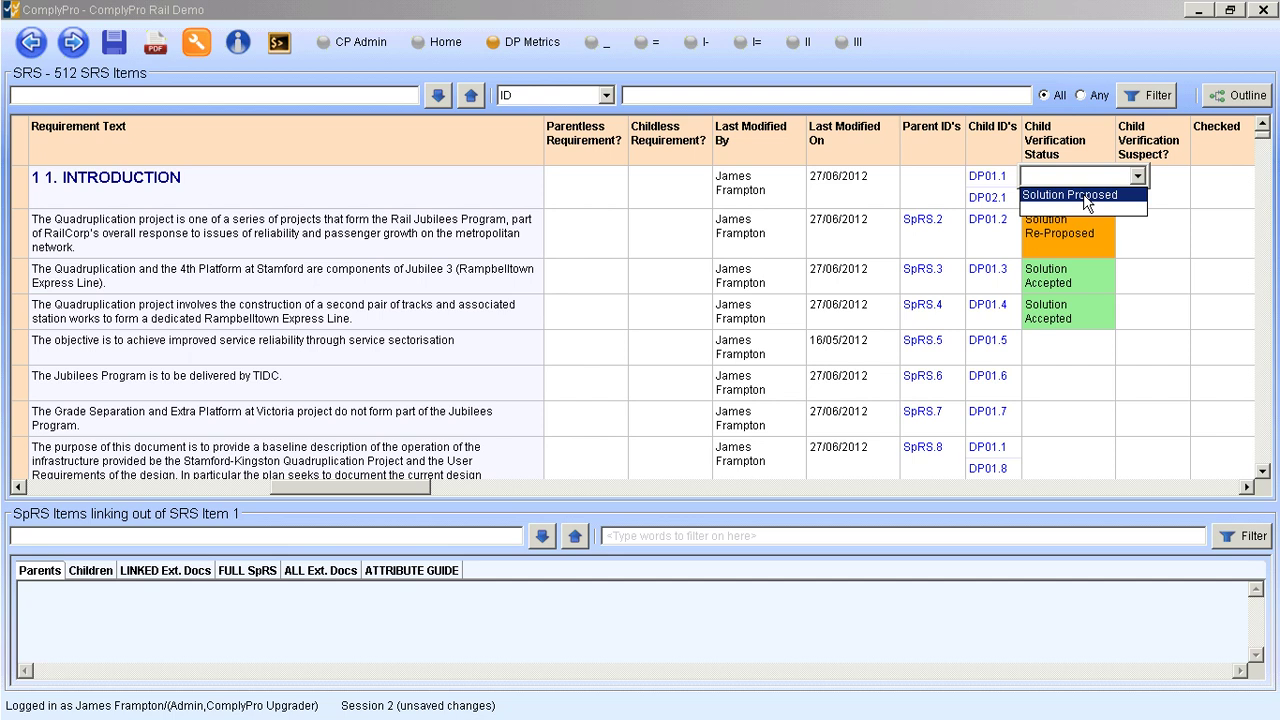
{"action": "left_click", "coordinate": [1086, 196]}
{"action": "left_click", "coordinate": [1167, 255]}
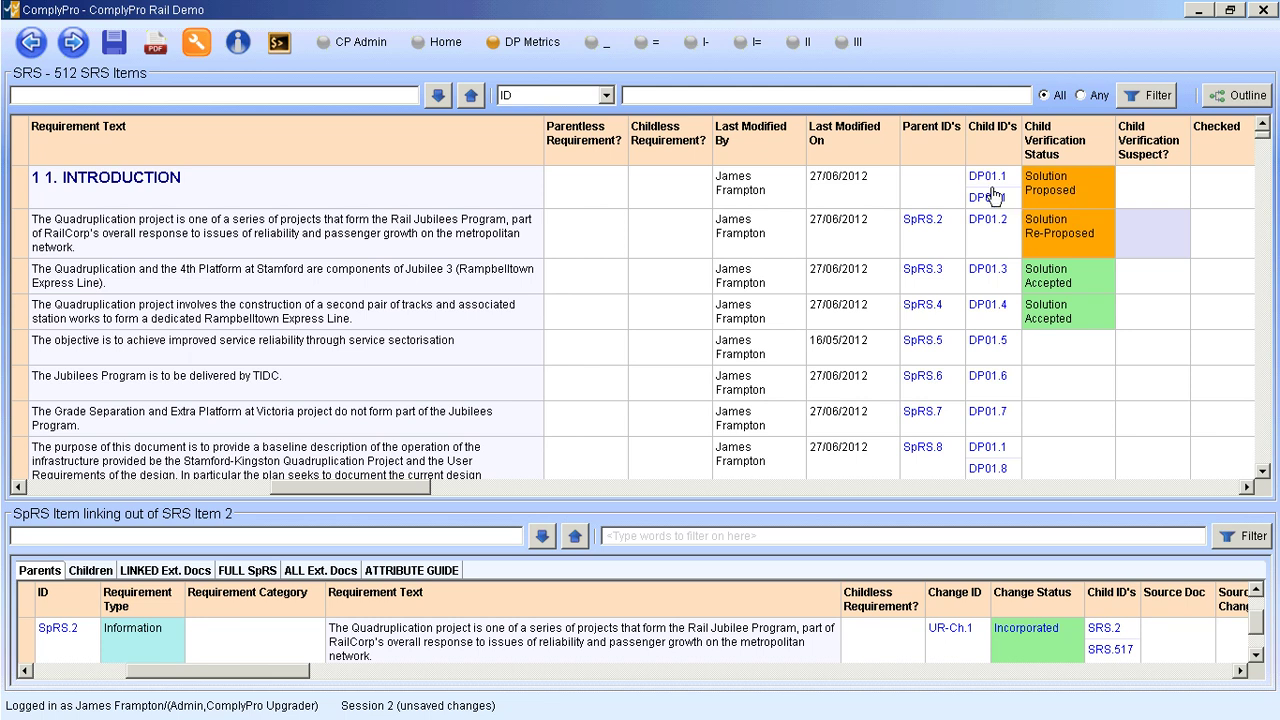
Step: Enlarge the linked items area and show the child design items of the introduction heading SRS.1
{"action": "left_click", "coordinate": [102, 572]}
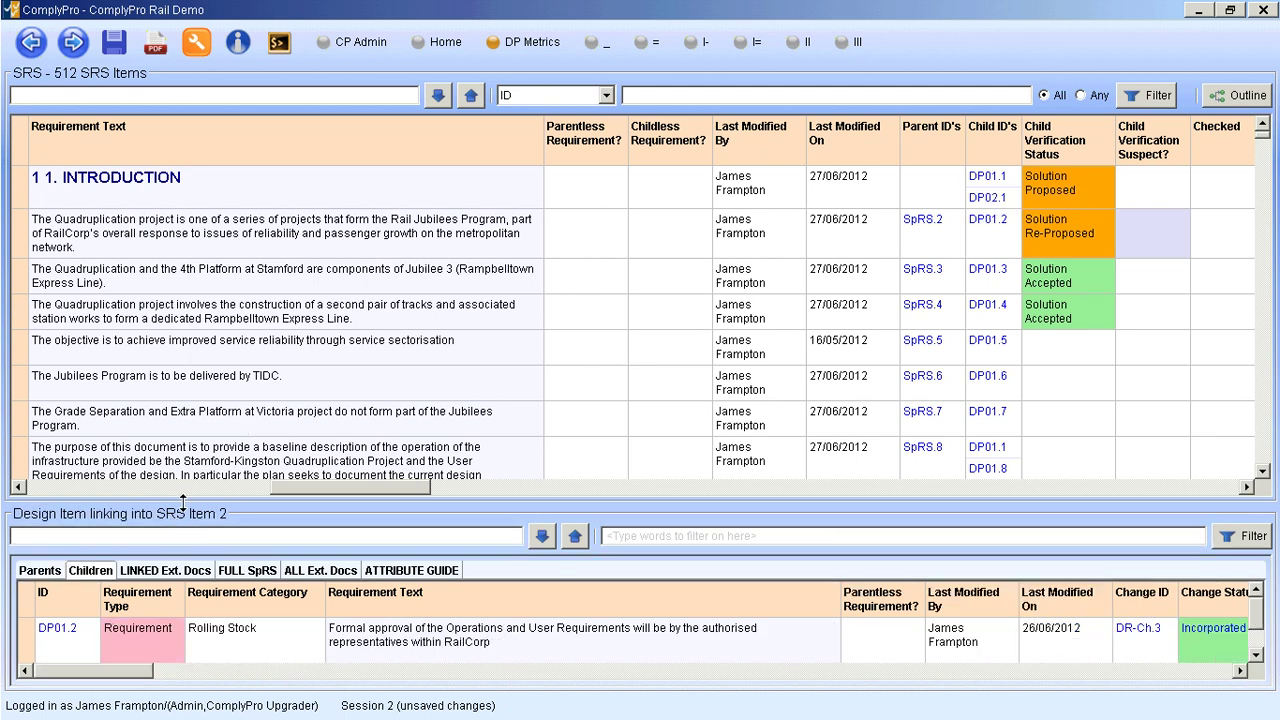
{"action": "left_click_drag", "start_coordinate": [187, 500], "coordinate": [187, 400]}
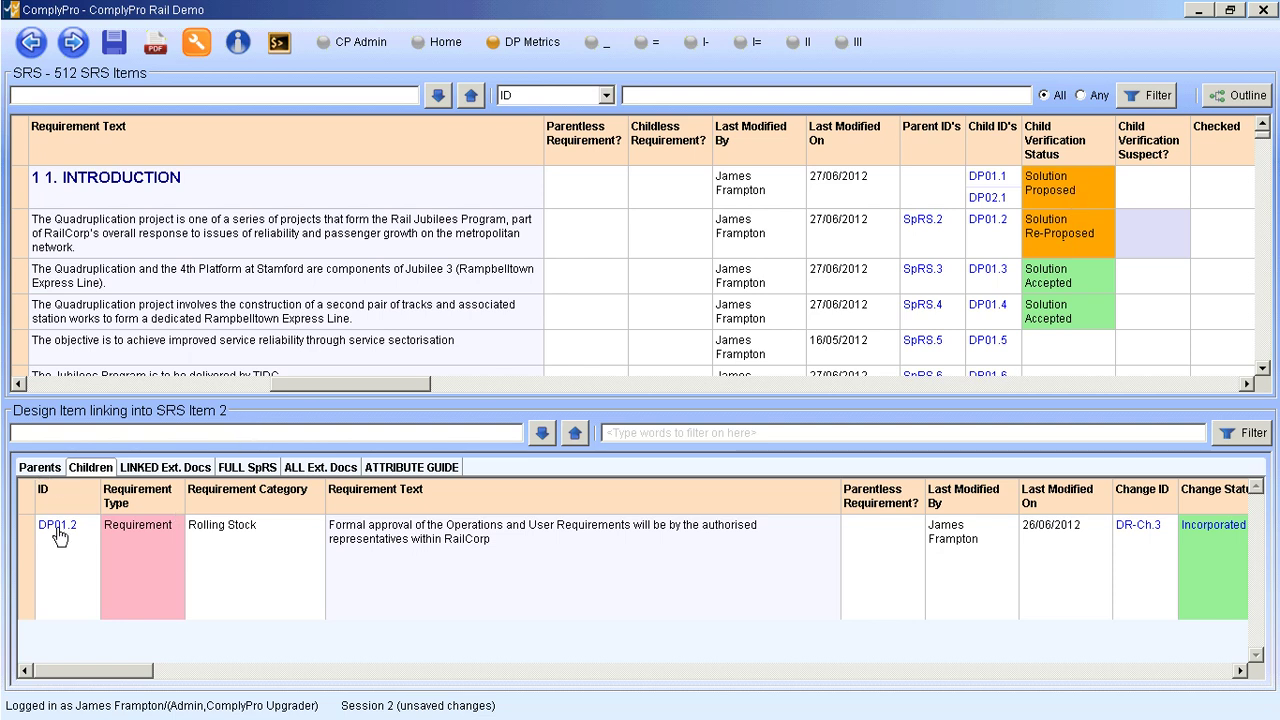
{"action": "left_click", "coordinate": [18, 197]}
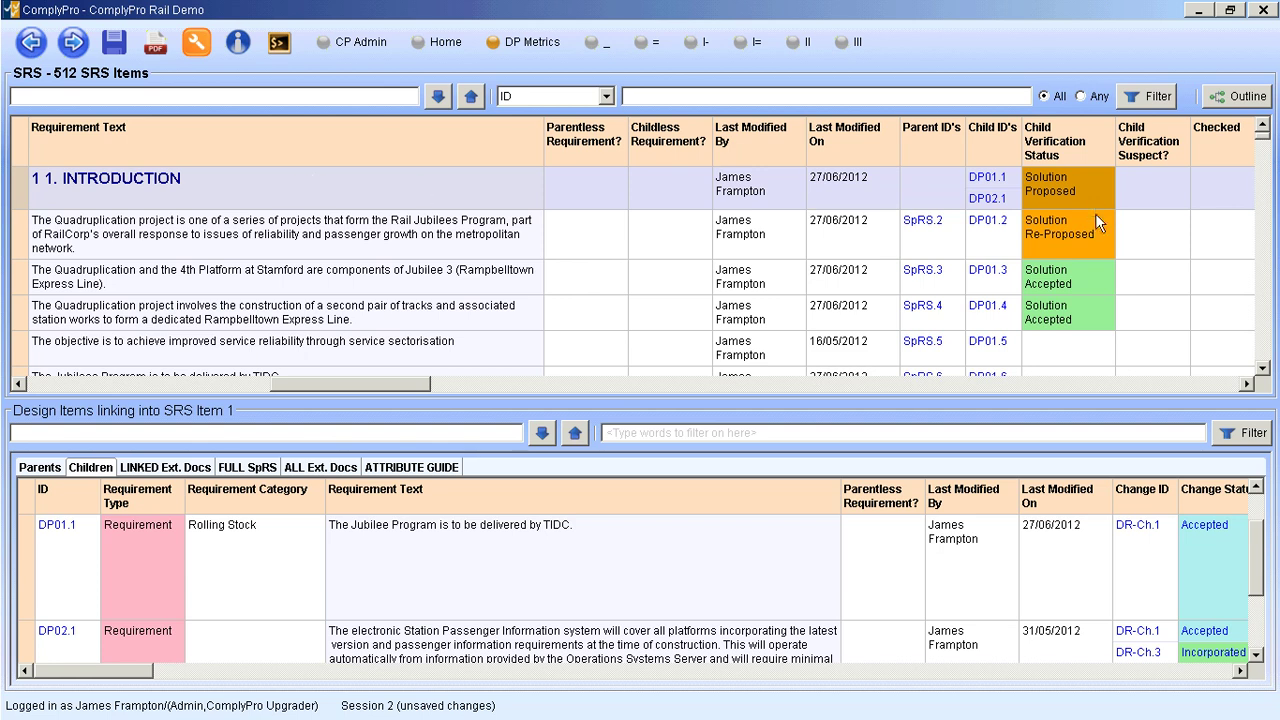
Step: Set the Child Verification Status of the introduction heading SRS.1 to Solution Accepted and save the changes
{"action": "left_click", "coordinate": [1095, 187]}
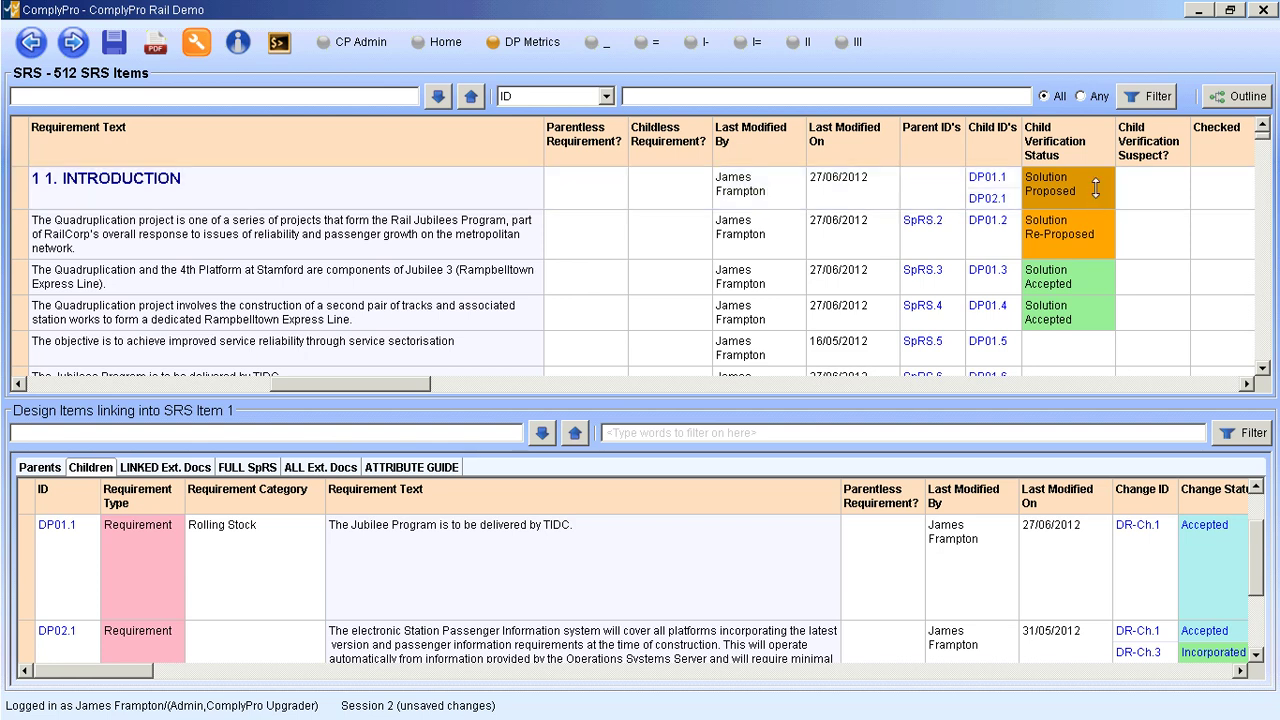
{"action": "left_click", "coordinate": [1096, 180]}
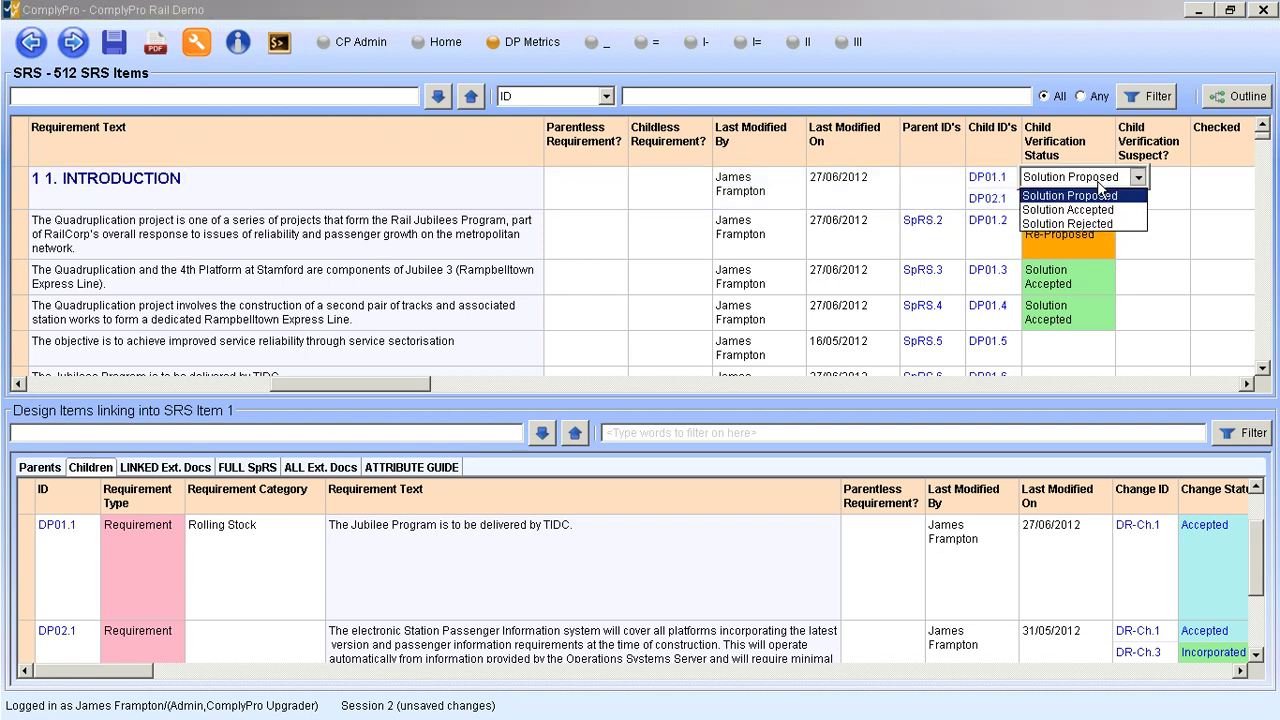
{"action": "left_click", "coordinate": [1094, 210]}
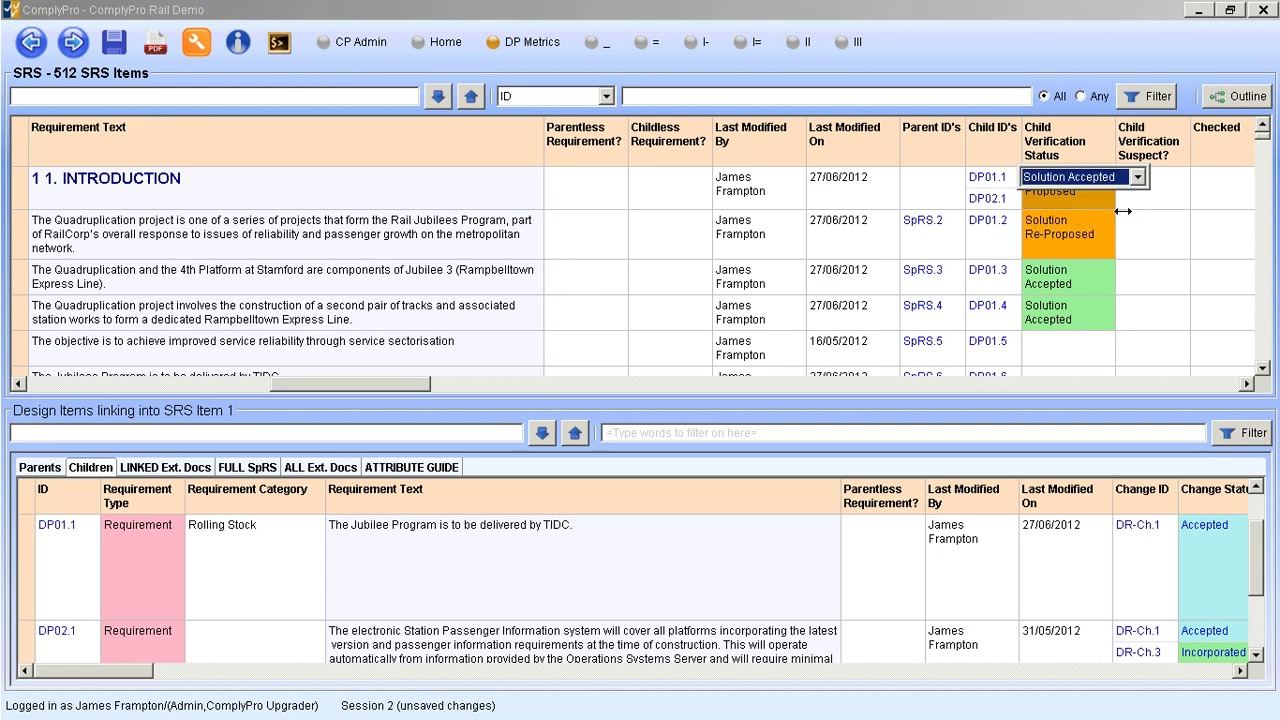
{"action": "left_click", "coordinate": [1173, 199]}
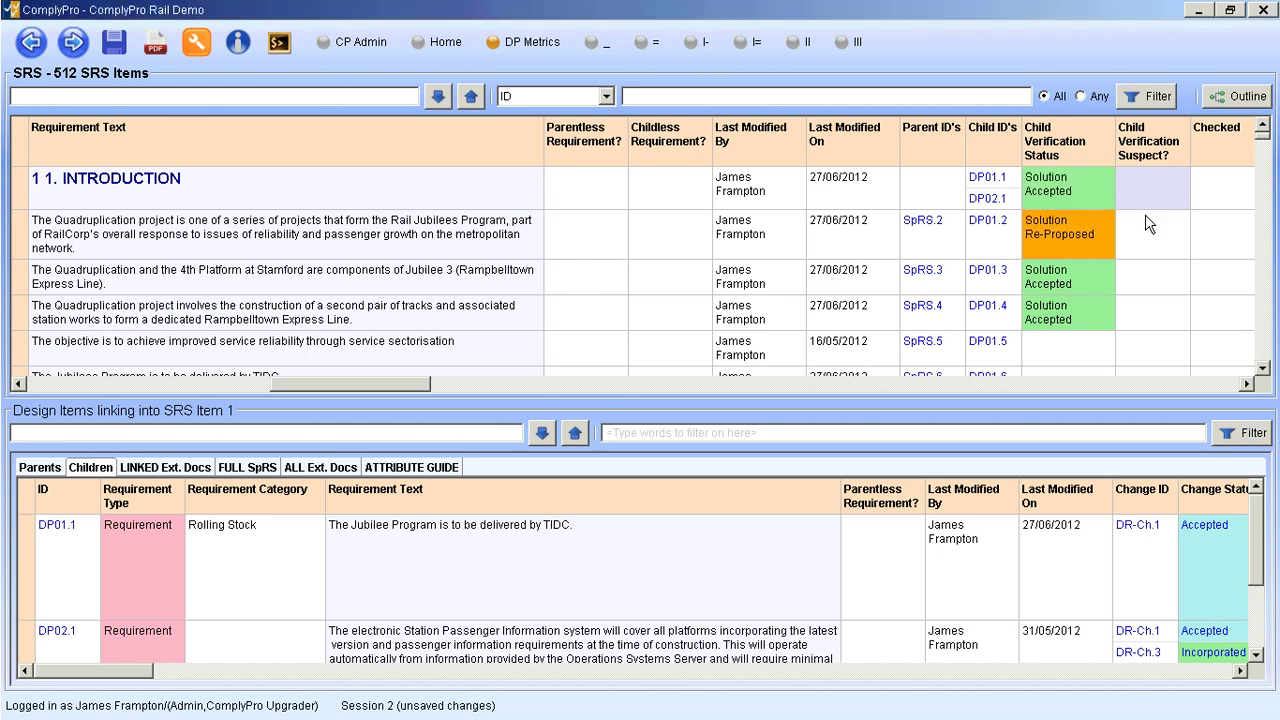
{"action": "left_click", "coordinate": [113, 44]}
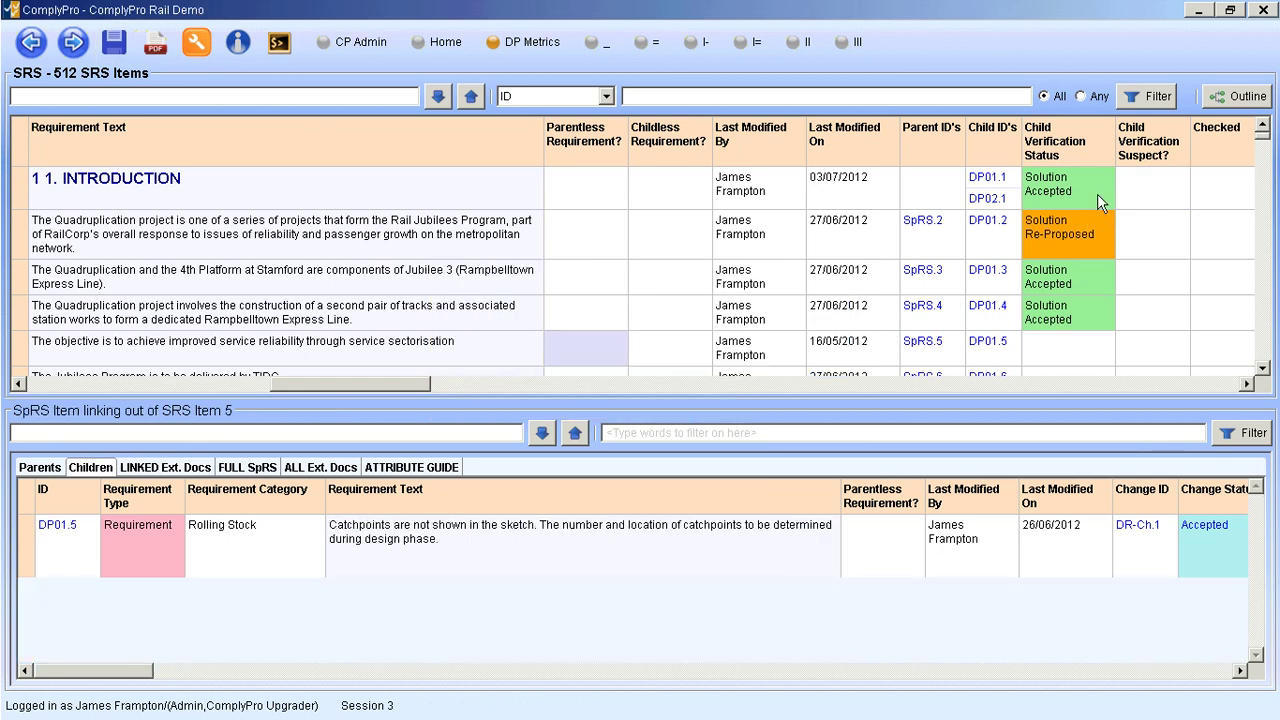
Step: Append "xxx" to the requirement text of DP01.1, the design item linked to SRS.1, and save the changes
{"action": "left_click", "coordinate": [28, 188]}
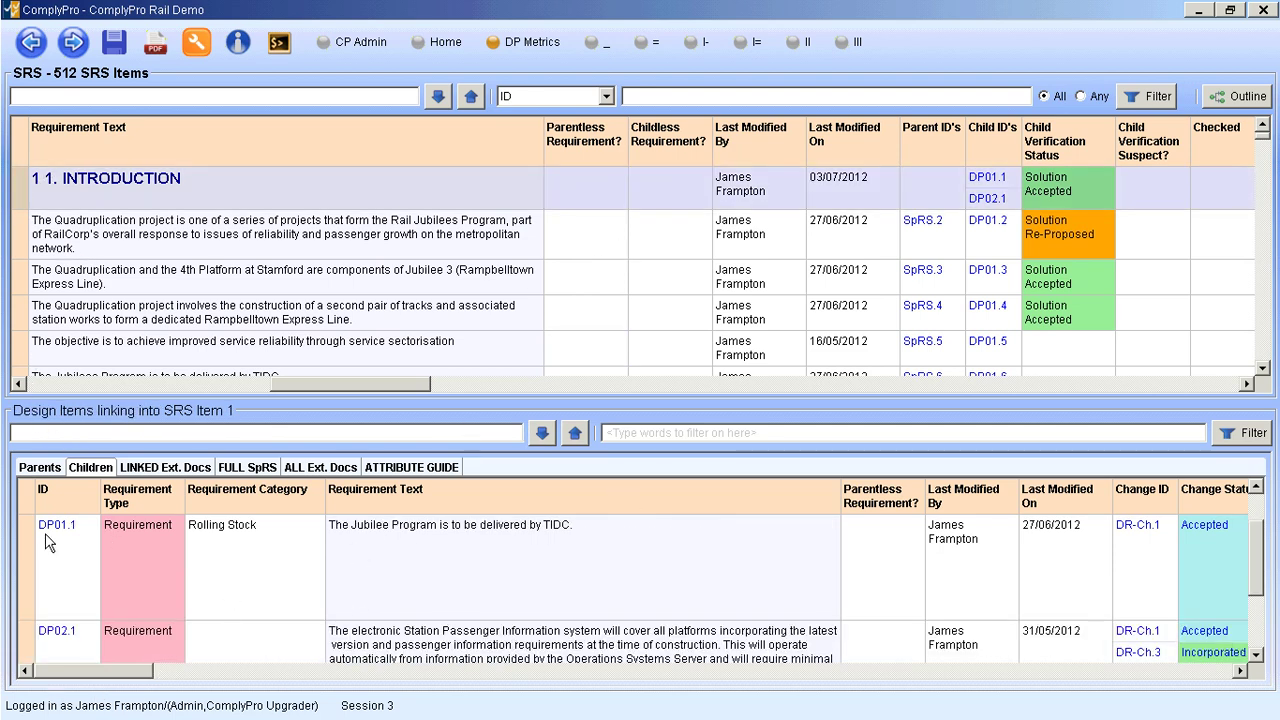
{"action": "left_click", "coordinate": [603, 536]}
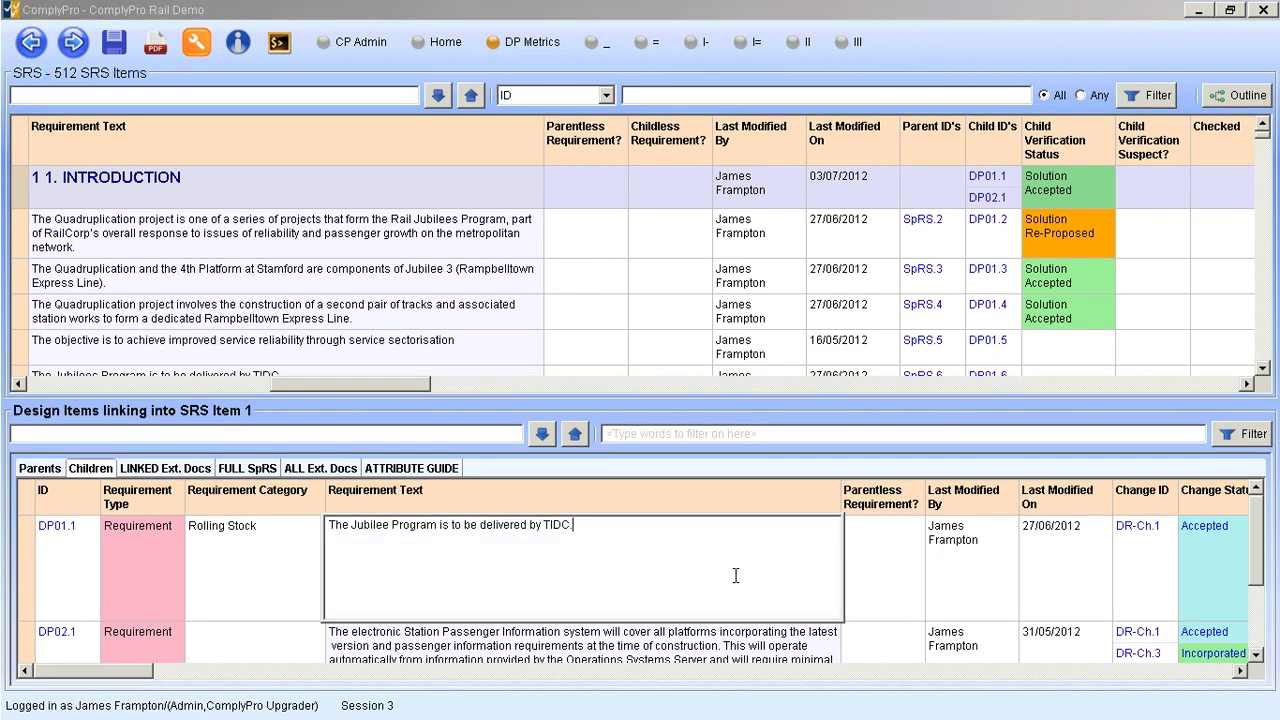
{"action": "type", "text": "xxx"}
{"action": "left_click", "coordinate": [857, 586]}
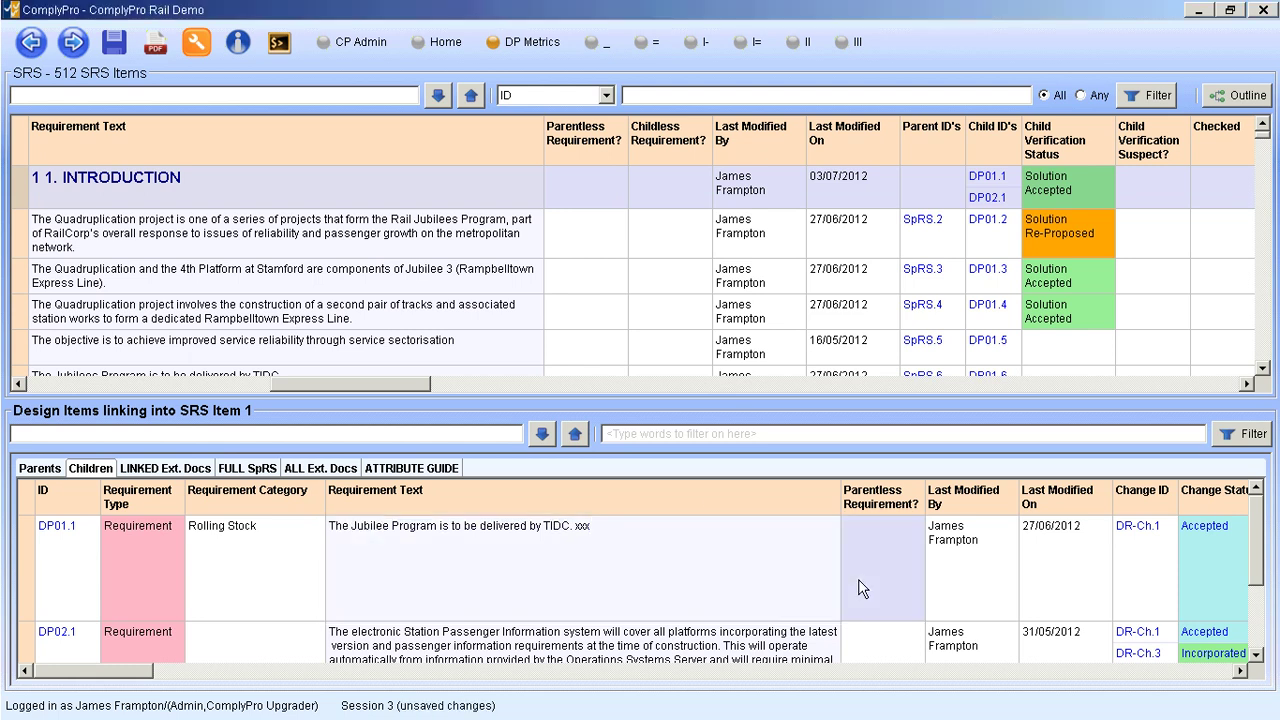
{"action": "left_click", "coordinate": [122, 45]}
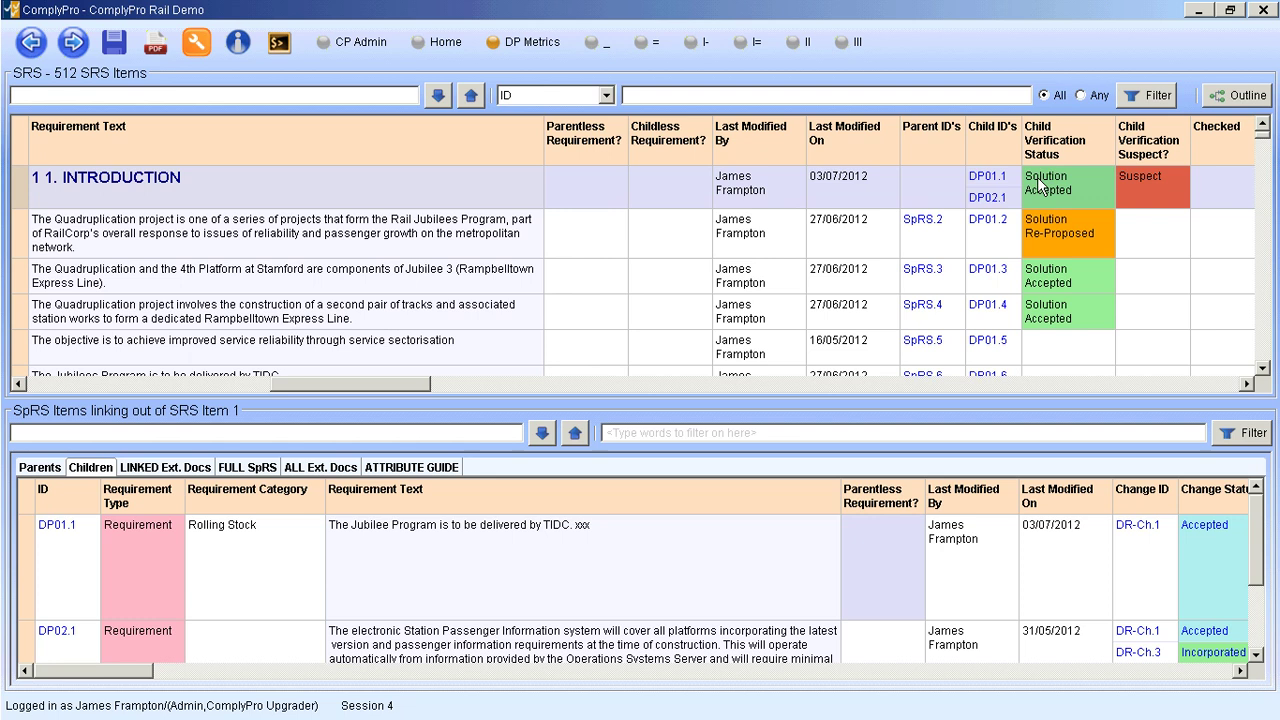
Step: Enter the reviewer's initials in the Checked field of the introduction heading SRS.1 and save the changes
{"action": "left_click", "coordinate": [1212, 178]}
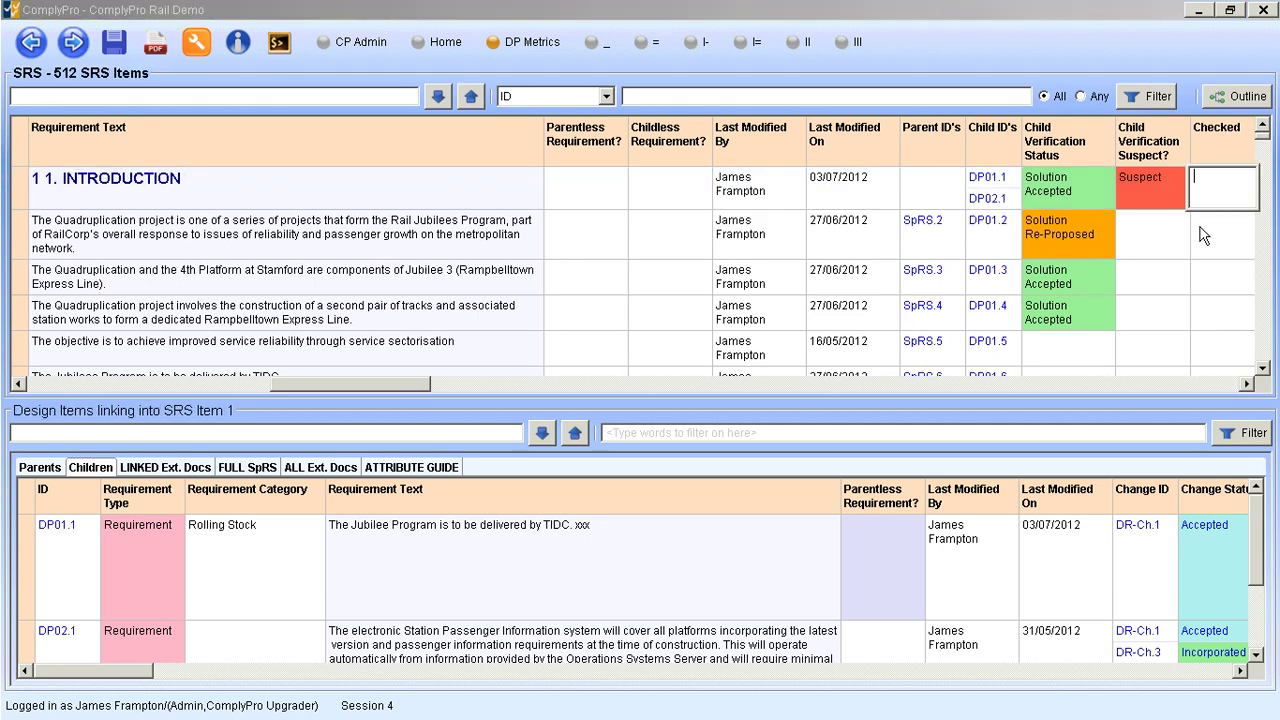
{"action": "type", "text": "JF"}
{"action": "left_click", "coordinate": [1209, 234]}
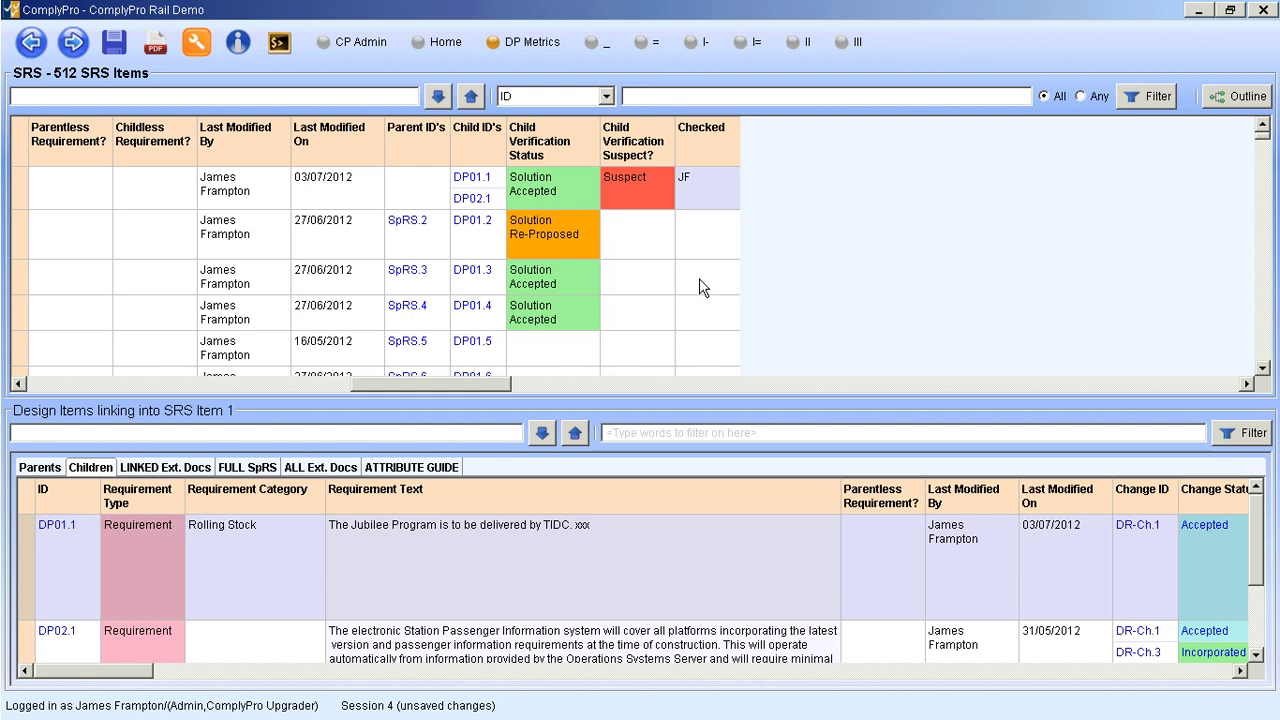
{"action": "left_click", "coordinate": [114, 42]}
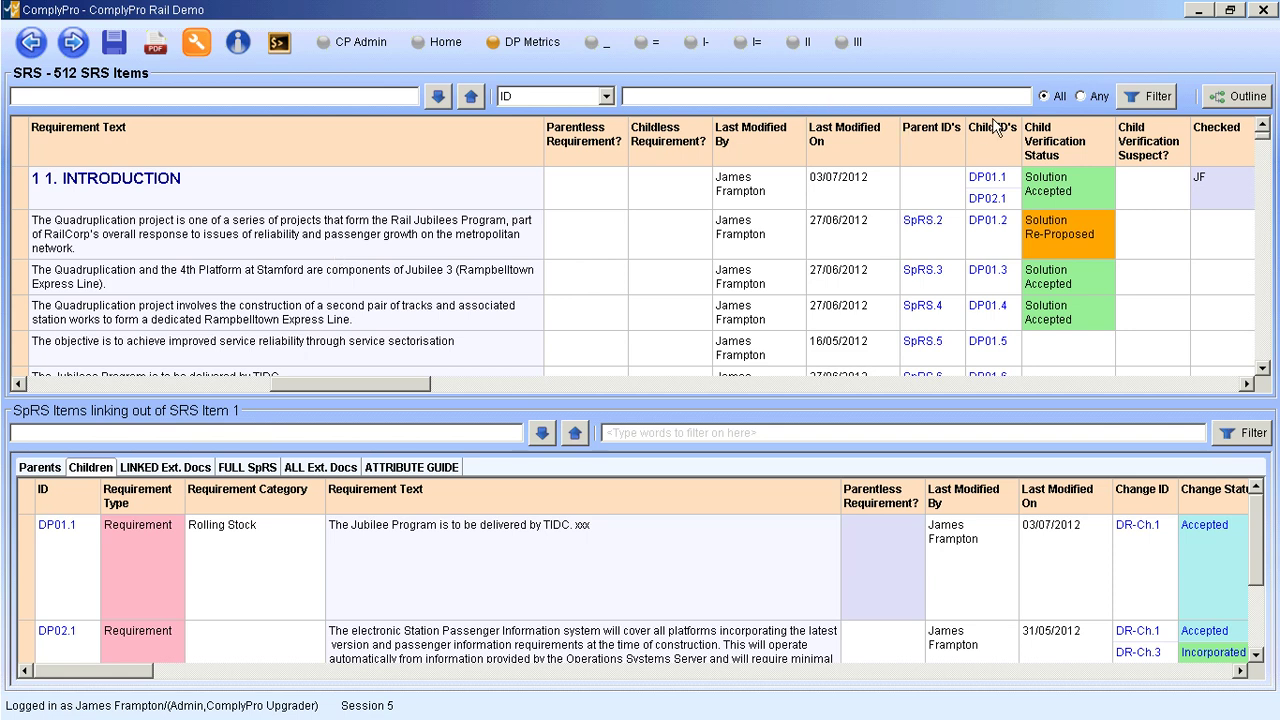
Step: Open child design item DP01.1 from SRS.1 and examine the build validation statuses and evidence due dates of the design items
{"action": "left_click", "coordinate": [980, 180]}
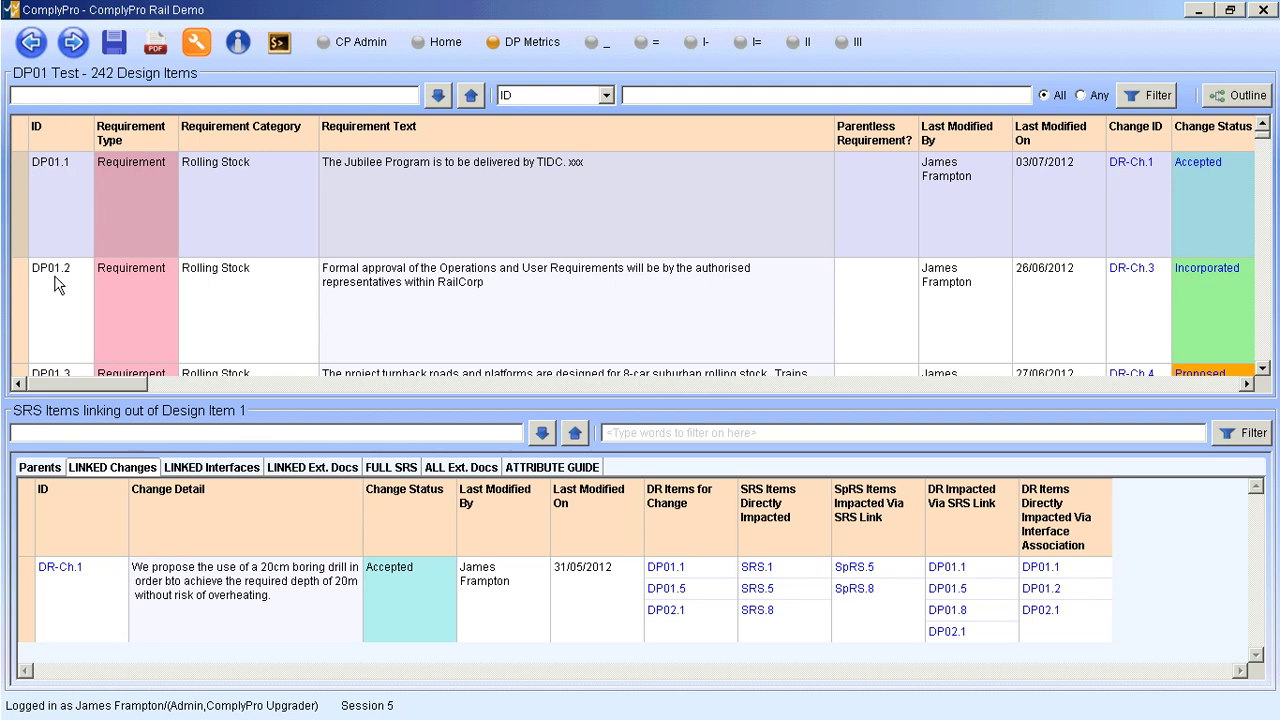
{"action": "left_click_drag", "start_coordinate": [123, 383], "coordinate": [426, 410]}
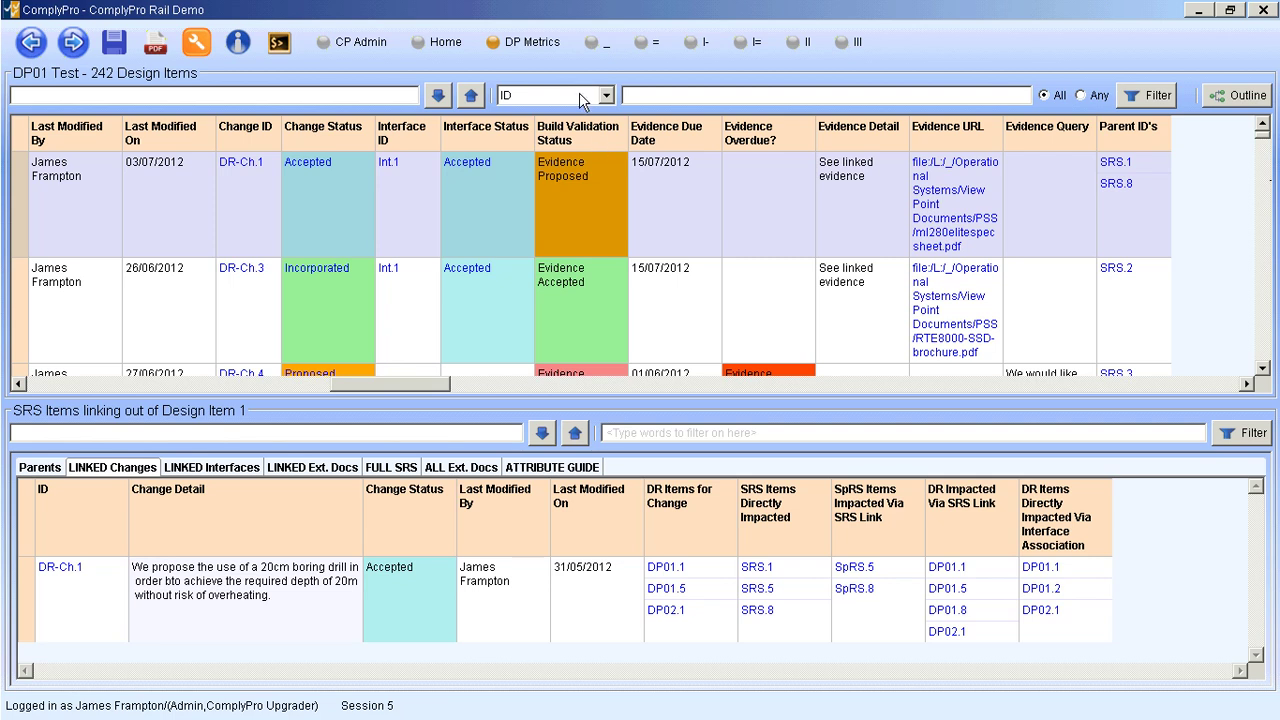
{"action": "left_click", "coordinate": [593, 215]}
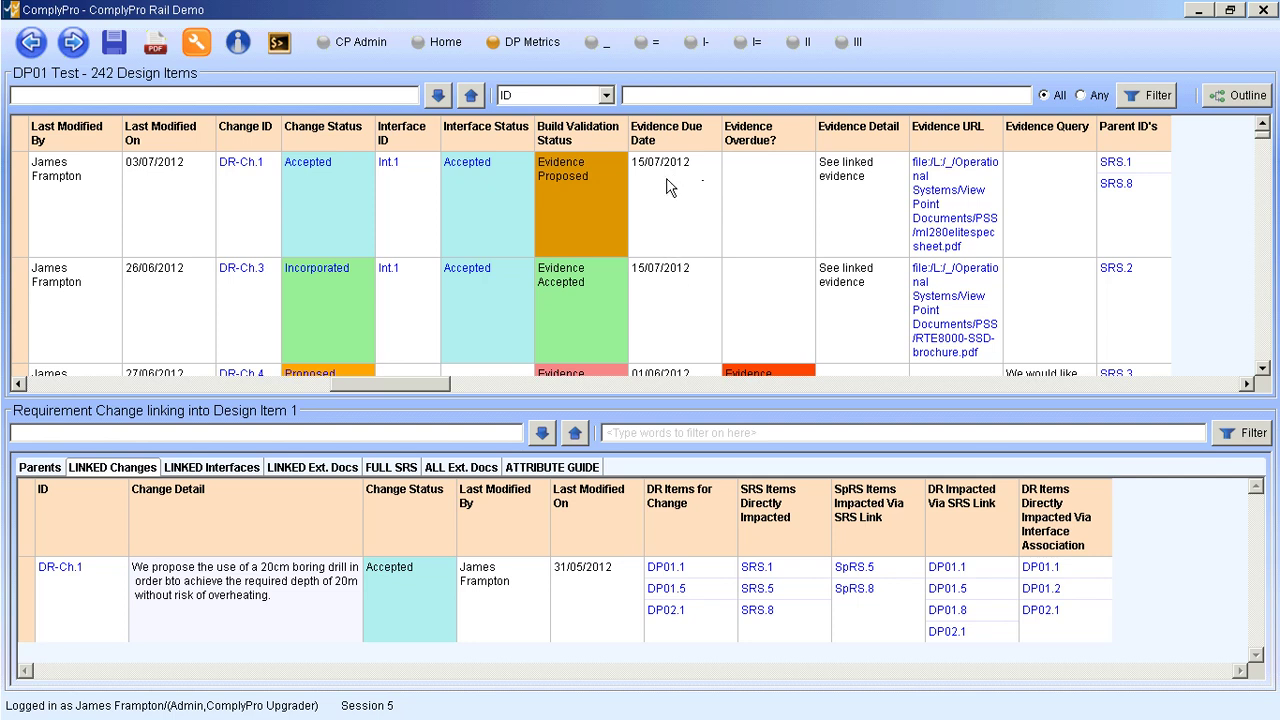
{"action": "left_click", "coordinate": [666, 295]}
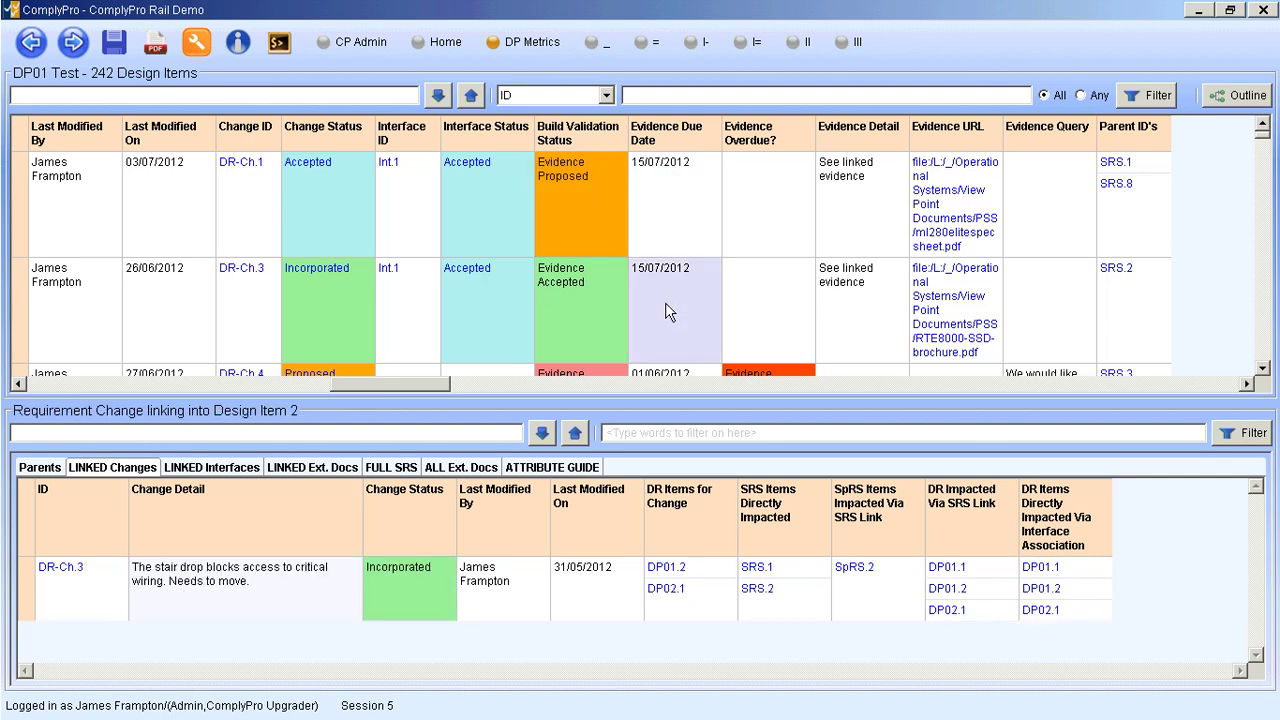
{"action": "left_click", "coordinate": [670, 190]}
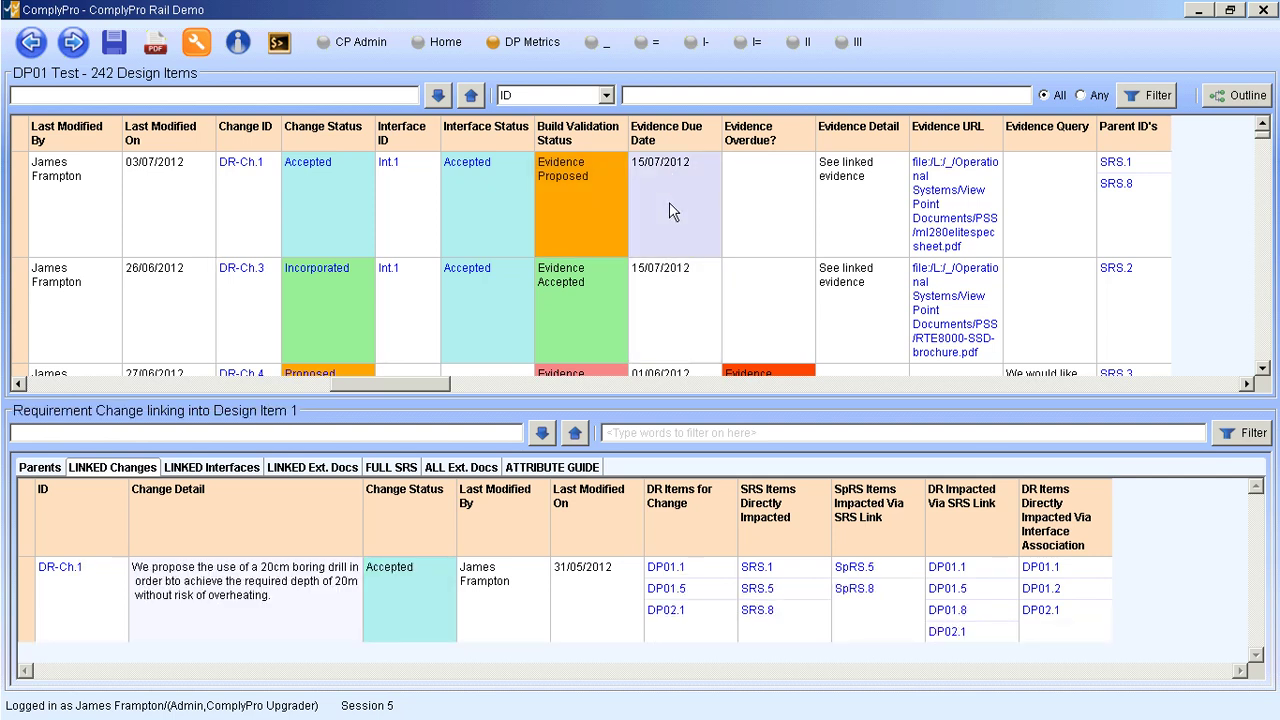
{"action": "scroll", "coordinate": [669, 212], "scroll_direction": "down", "scroll_amount": 3}
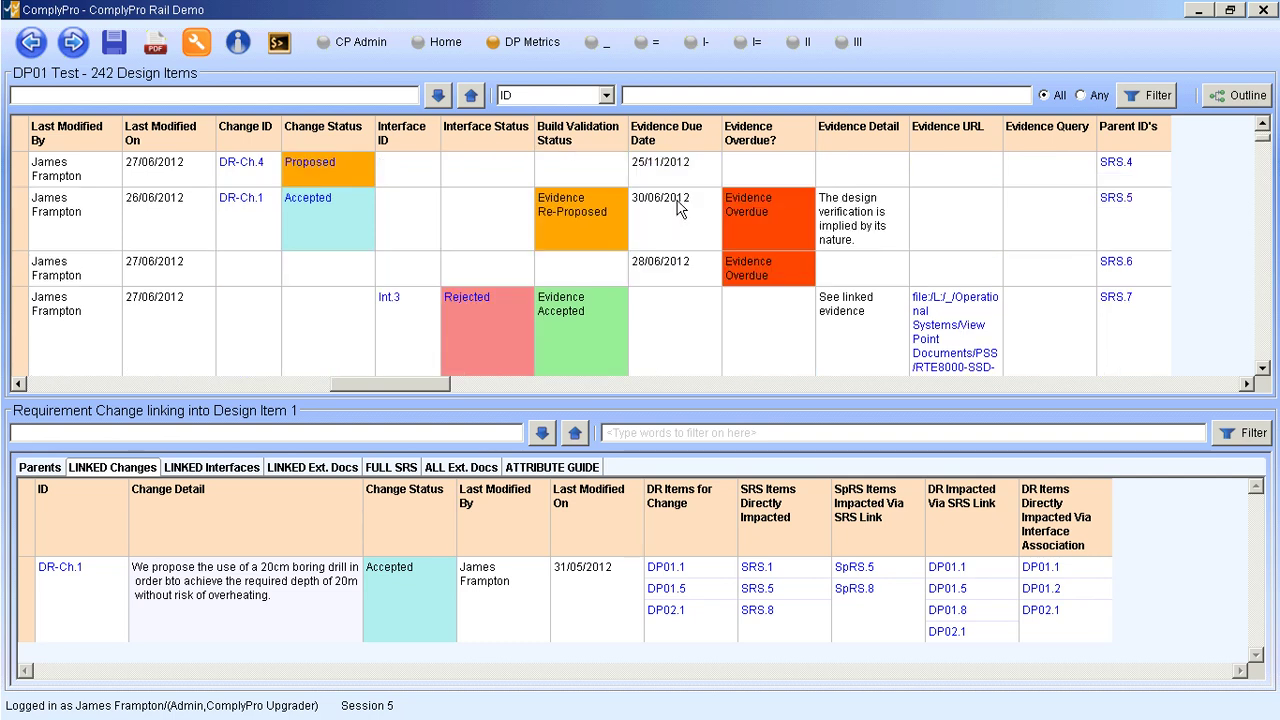
{"action": "scroll", "coordinate": [677, 205], "scroll_direction": "up", "scroll_amount": 3}
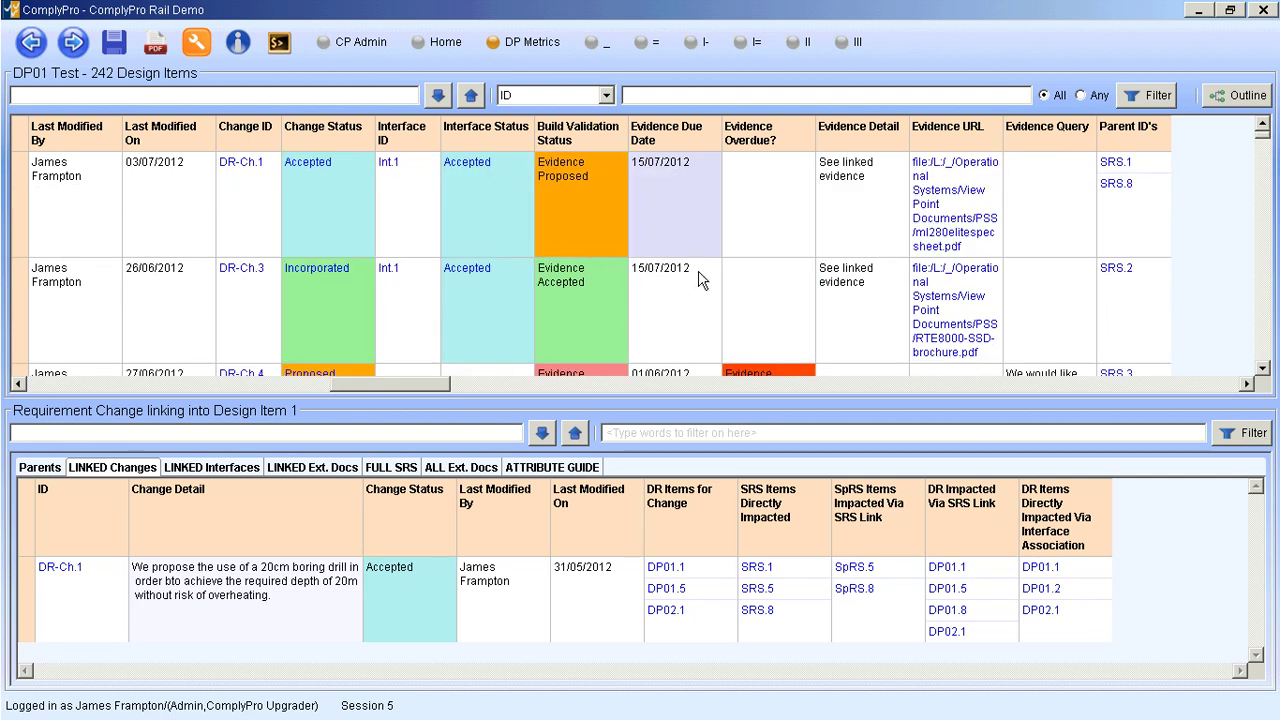
Step: Examine the evidence due dates and overdue flags across the DP01 design items, including the due date of design item 2
{"action": "scroll", "coordinate": [676, 217], "scroll_direction": "down", "scroll_amount": 3}
{"action": "scroll", "coordinate": [676, 217], "scroll_direction": "up", "scroll_amount": 3}
{"action": "scroll", "coordinate": [676, 217], "scroll_direction": "down", "scroll_amount": 3}
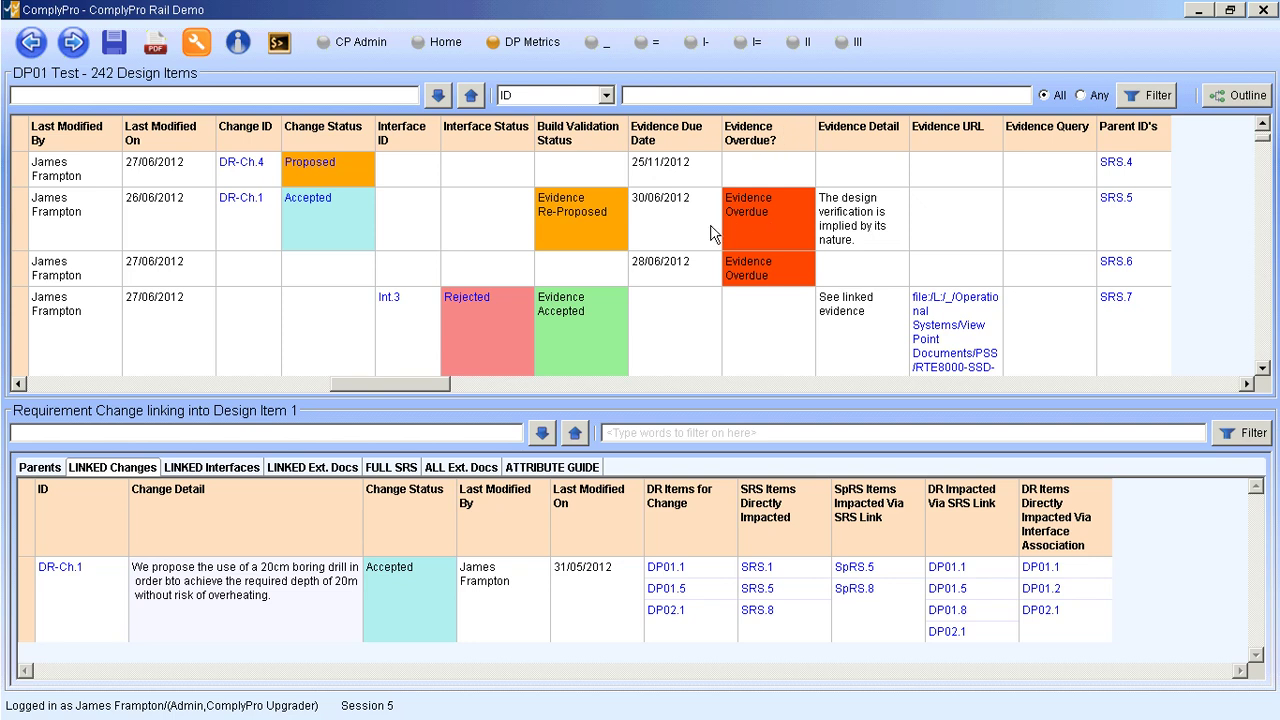
{"action": "scroll", "coordinate": [712, 233], "scroll_direction": "up", "scroll_amount": 1}
{"action": "left_click", "coordinate": [645, 278]}
{"action": "left_click", "coordinate": [645, 300]}
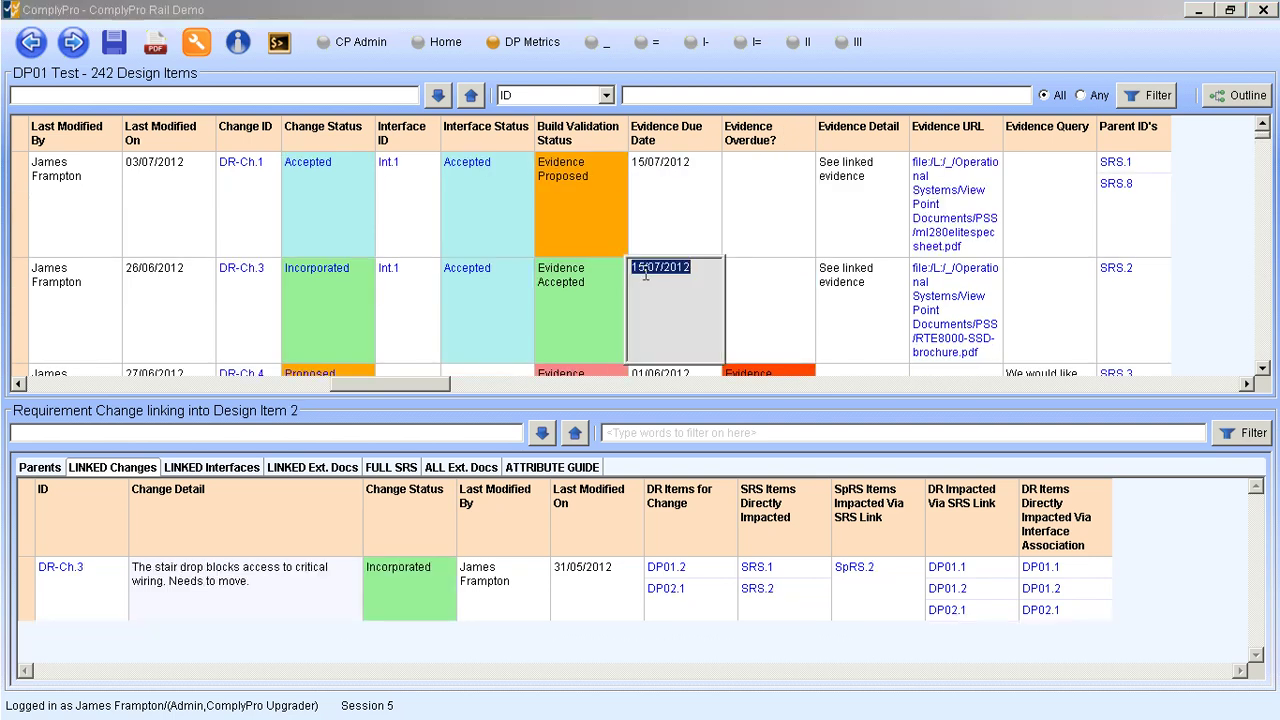
{"action": "left_click", "coordinate": [780, 294]}
{"action": "left_click", "coordinate": [660, 280]}
{"action": "left_click", "coordinate": [658, 274]}
{"action": "left_click", "coordinate": [676, 216]}
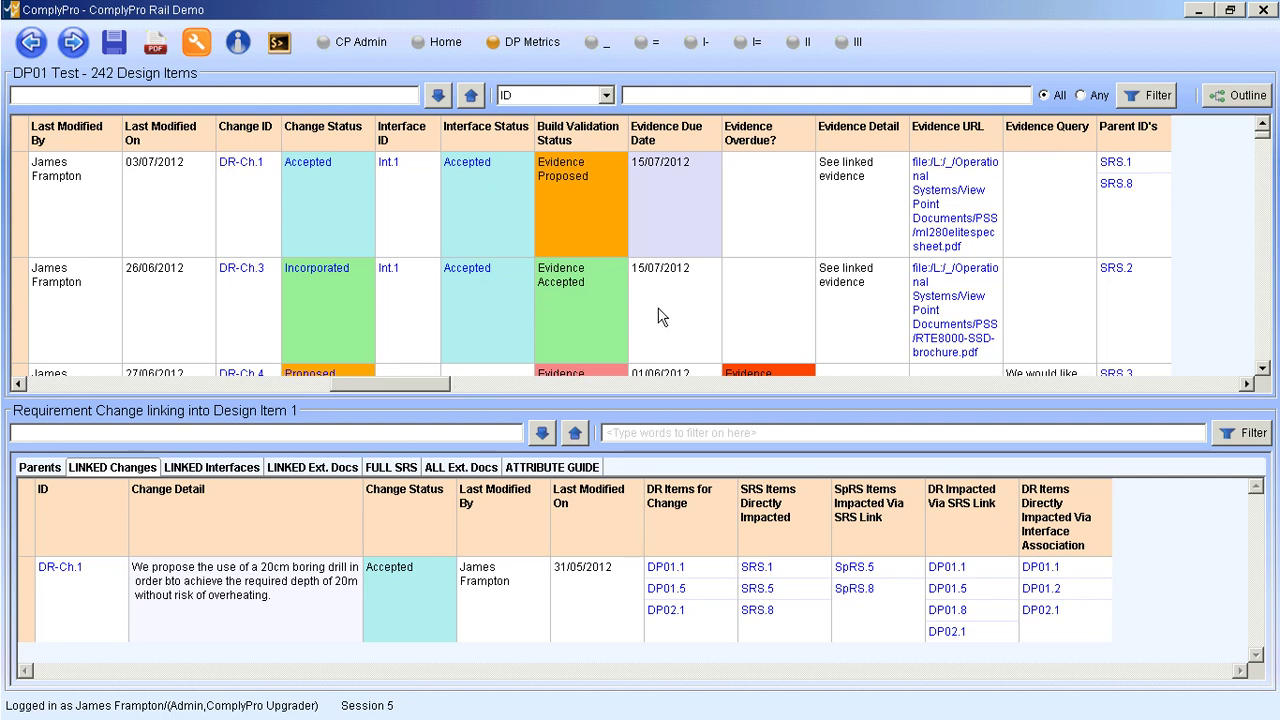
{"action": "left_click", "coordinate": [793, 316]}
Step: Set the Evidence Due Date of design item 9 to 05/07/2012 and check the DP01 validation alerts in DP Metrics before returning
{"action": "scroll", "coordinate": [793, 316], "scroll_direction": "down", "scroll_amount": 4}
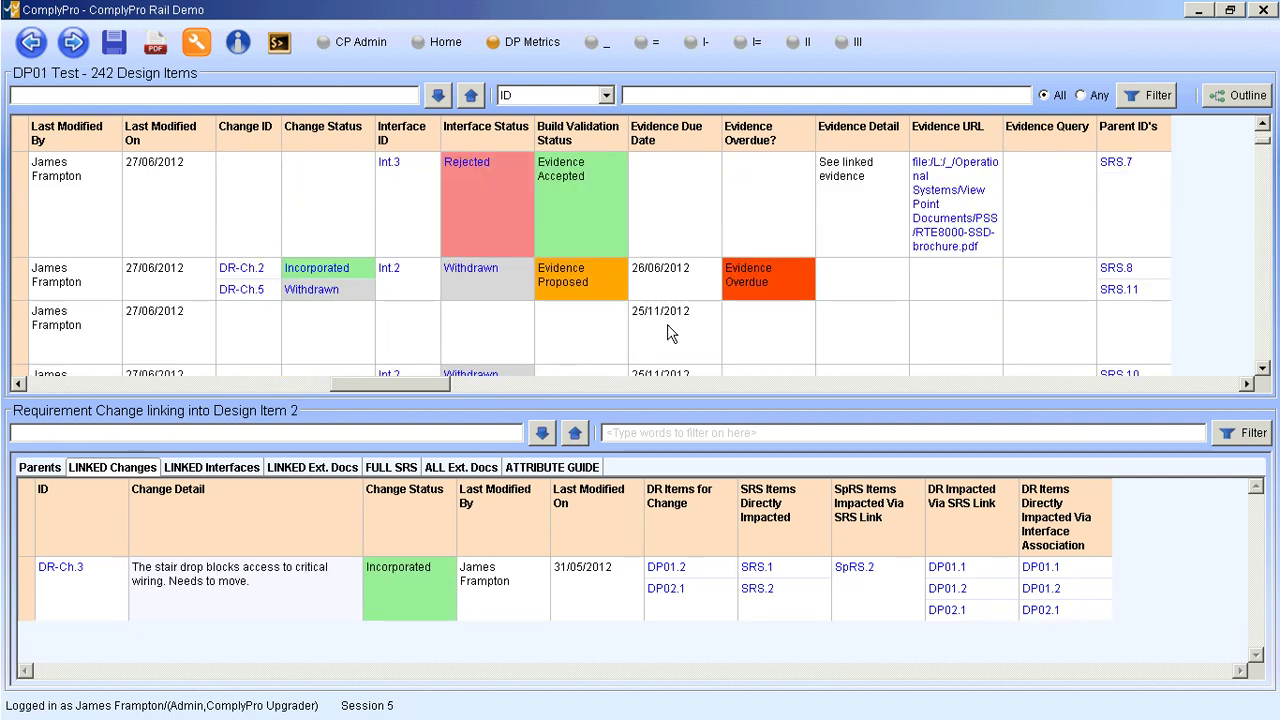
{"action": "left_click", "coordinate": [729, 318]}
{"action": "left_click", "coordinate": [688, 316]}
{"action": "left_click", "coordinate": [690, 316]}
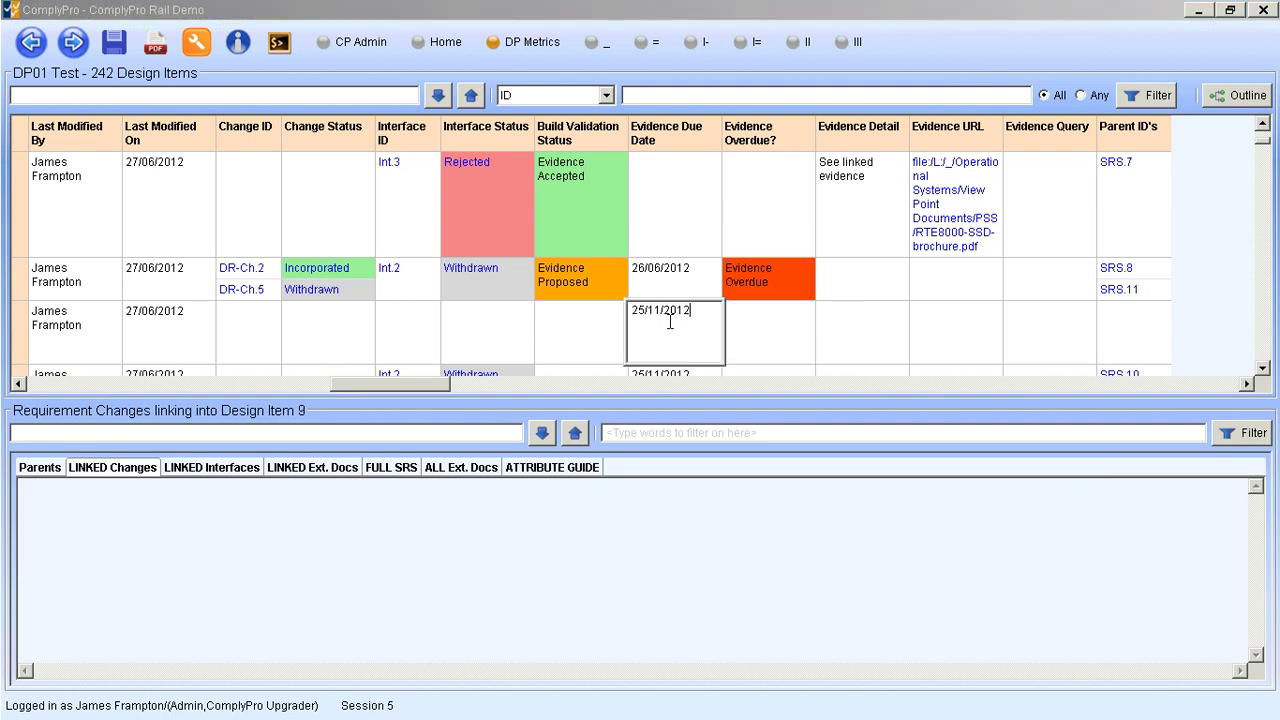
{"action": "left_click_drag", "start_coordinate": [660, 313], "coordinate": [563, 298]}
{"action": "type", "text": "05/"}
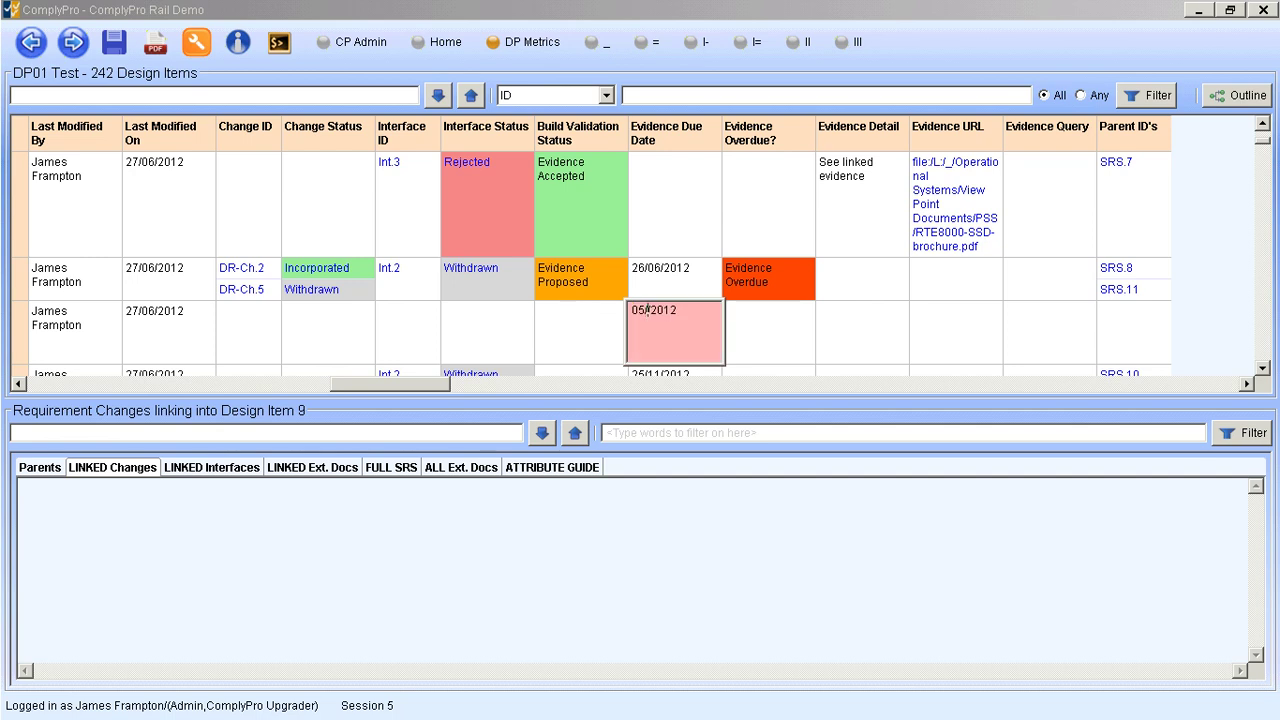
{"action": "type", "text": "07/"}
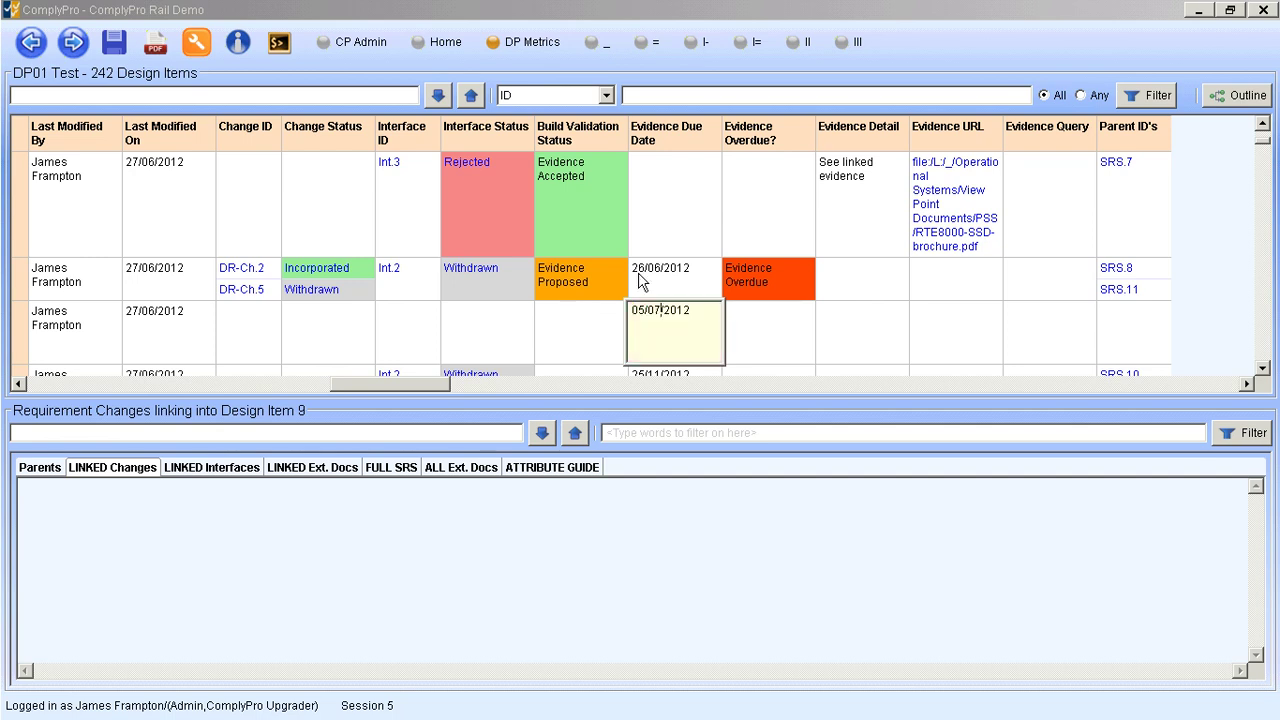
{"action": "left_click", "coordinate": [797, 348]}
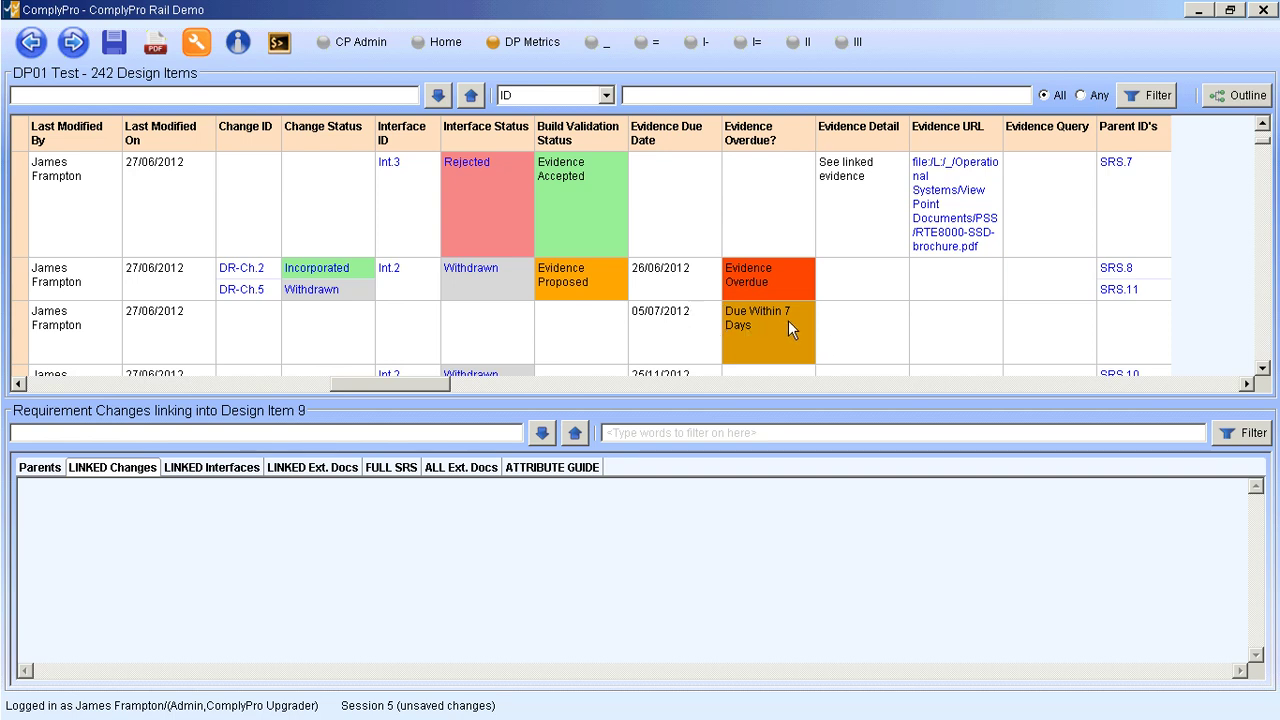
{"action": "left_click", "coordinate": [839, 320]}
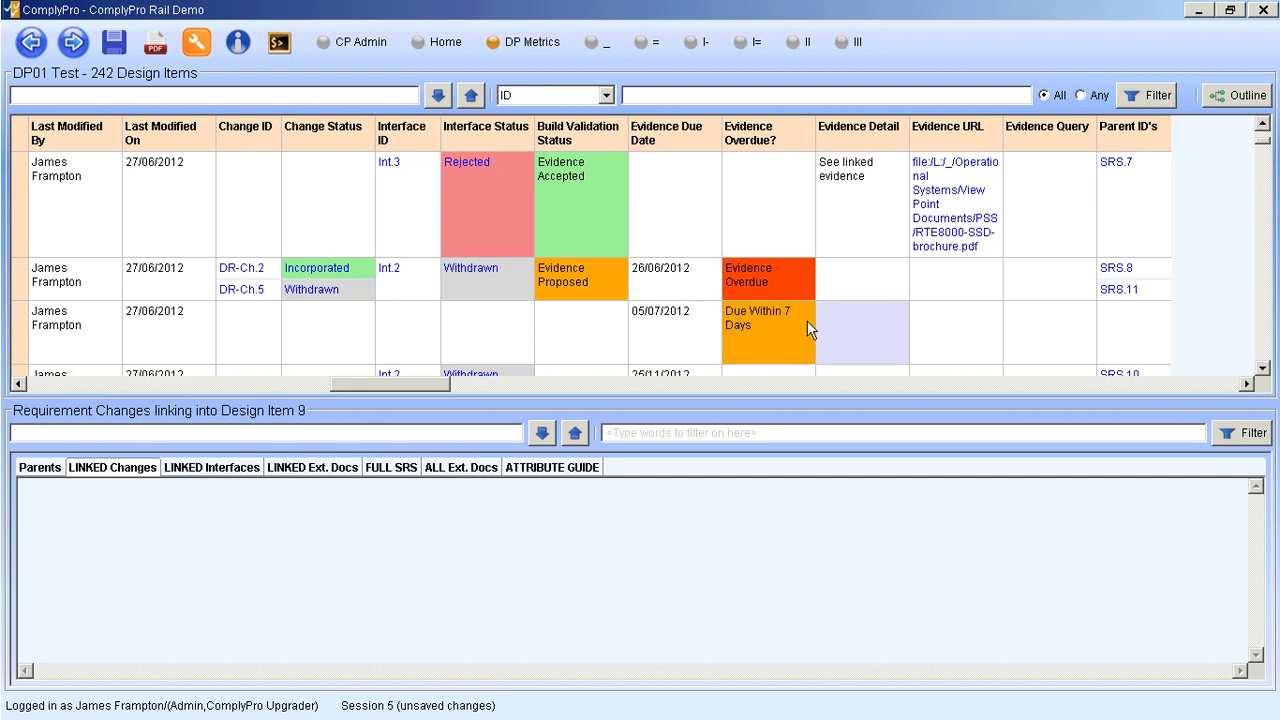
{"action": "left_click", "coordinate": [529, 45]}
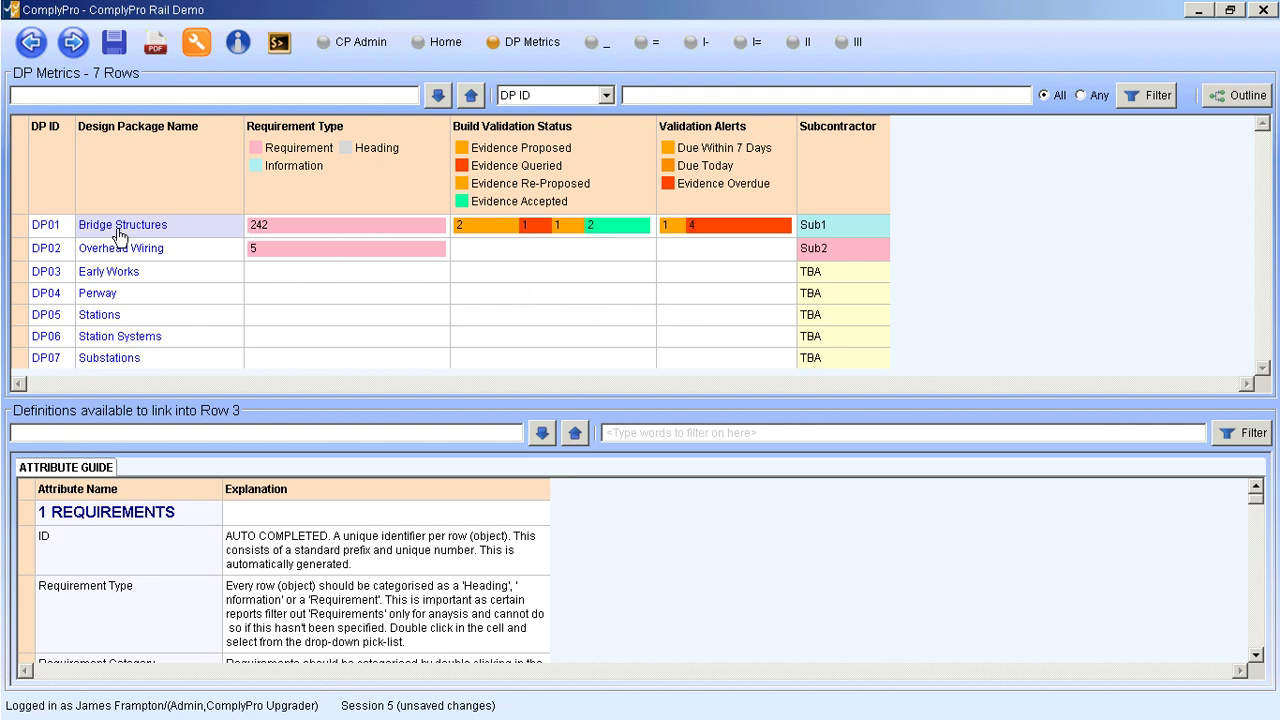
{"action": "left_click", "coordinate": [31, 42]}
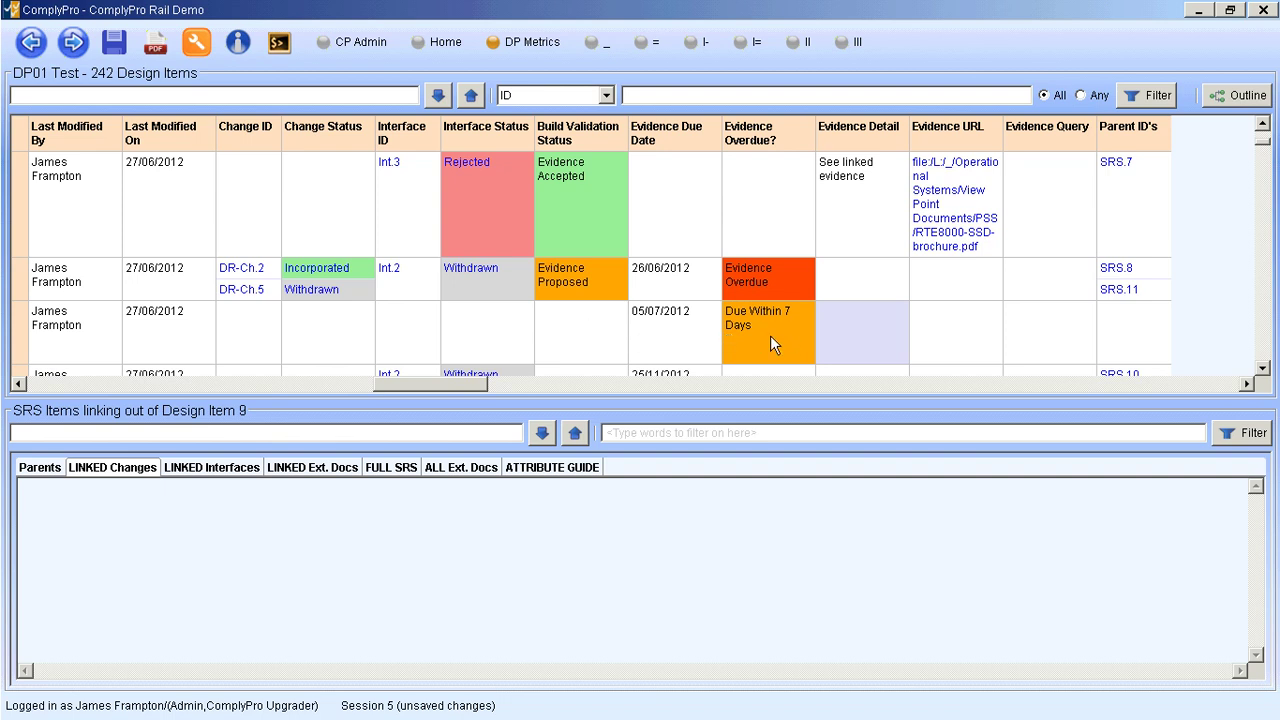
Step: Set the Build Validation Status of design item 9 to Evidence Proposed and enter "detail" as its Evidence Detail
{"action": "left_click", "coordinate": [575, 328]}
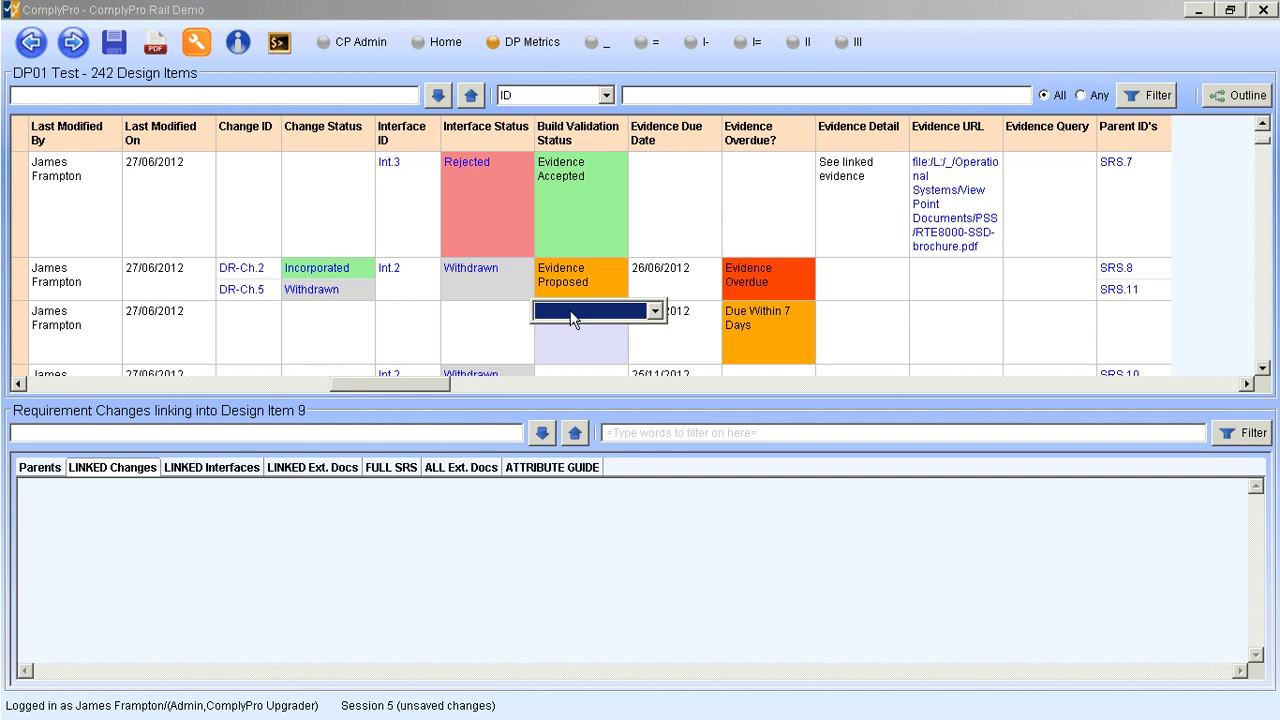
{"action": "left_click", "coordinate": [572, 315]}
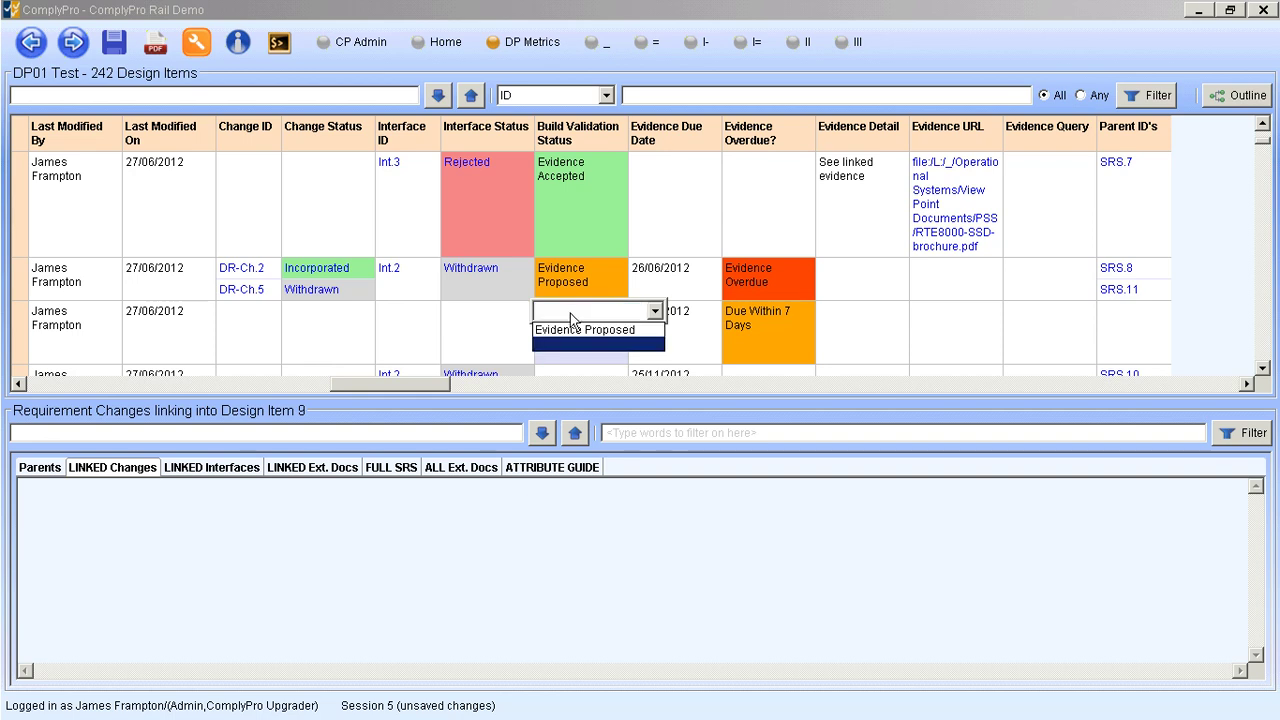
{"action": "left_click", "coordinate": [575, 330]}
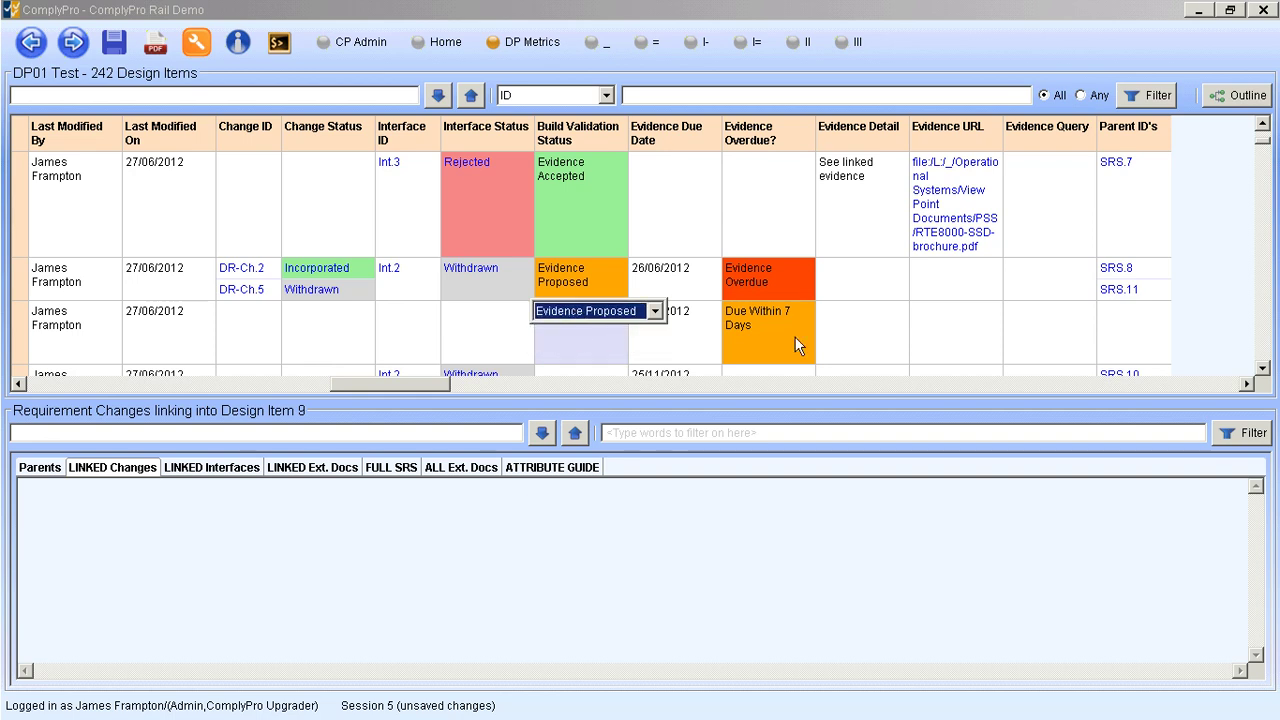
{"action": "left_click", "coordinate": [855, 335]}
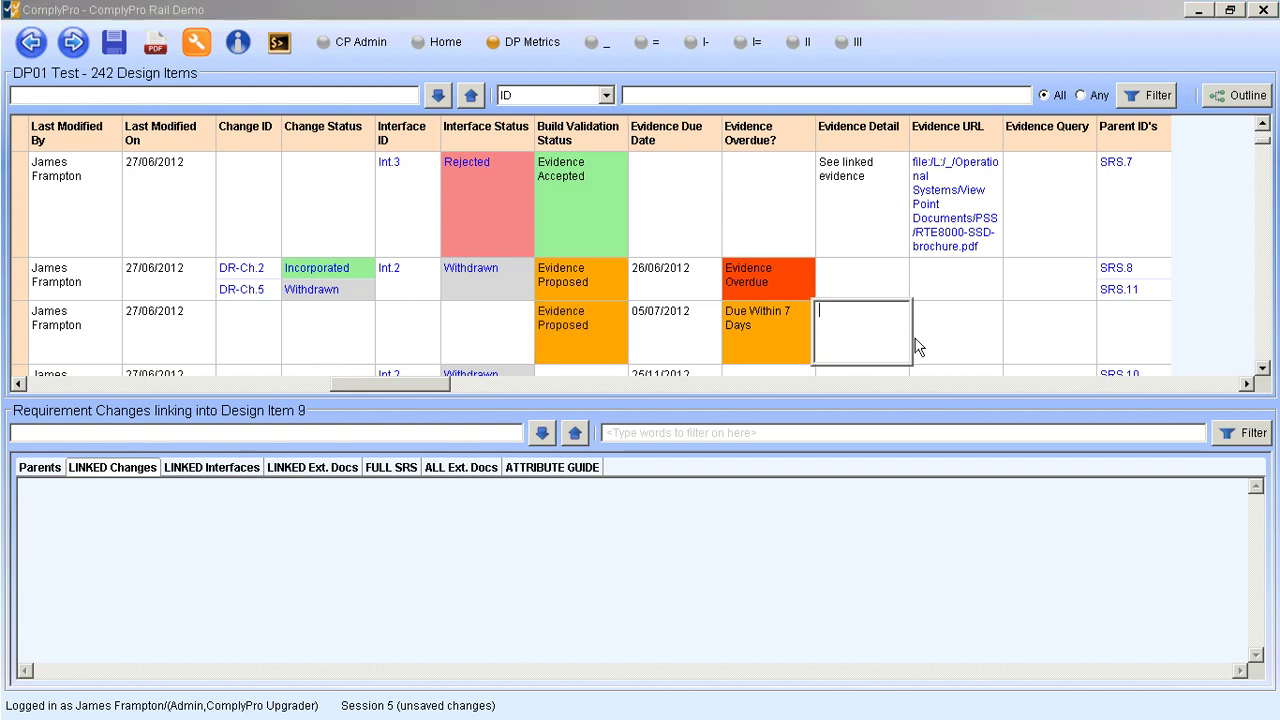
{"action": "type", "text": "detail"}
{"action": "key", "text": "Return"}
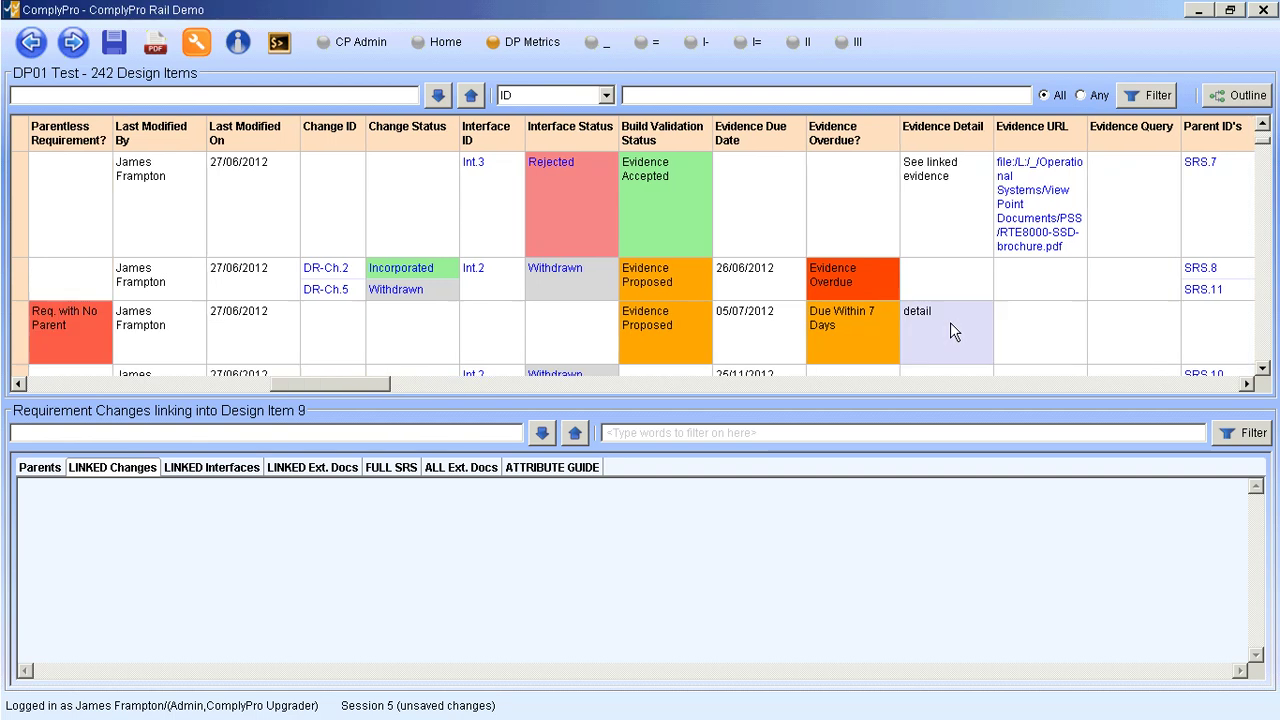
Step: Copy the RTE8000-SSD-brochure.pdf Evidence URL from design item 7 to design item 9 and enlarge the design items table
{"action": "left_click", "coordinate": [1077, 254]}
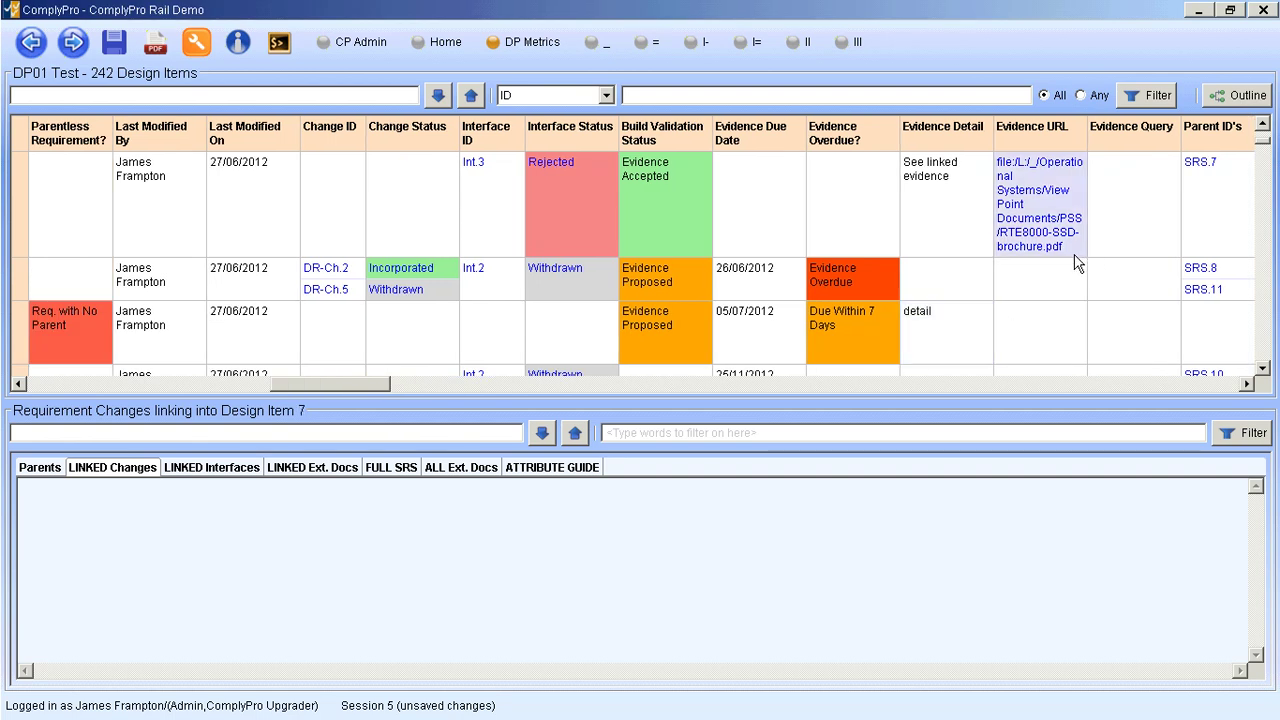
{"action": "left_click", "coordinate": [1031, 329]}
{"action": "type", "text": "file:/L:/_/Operational Systems/View Point Documents/PSS/RTE8000-SSD-brochure.pdf"}
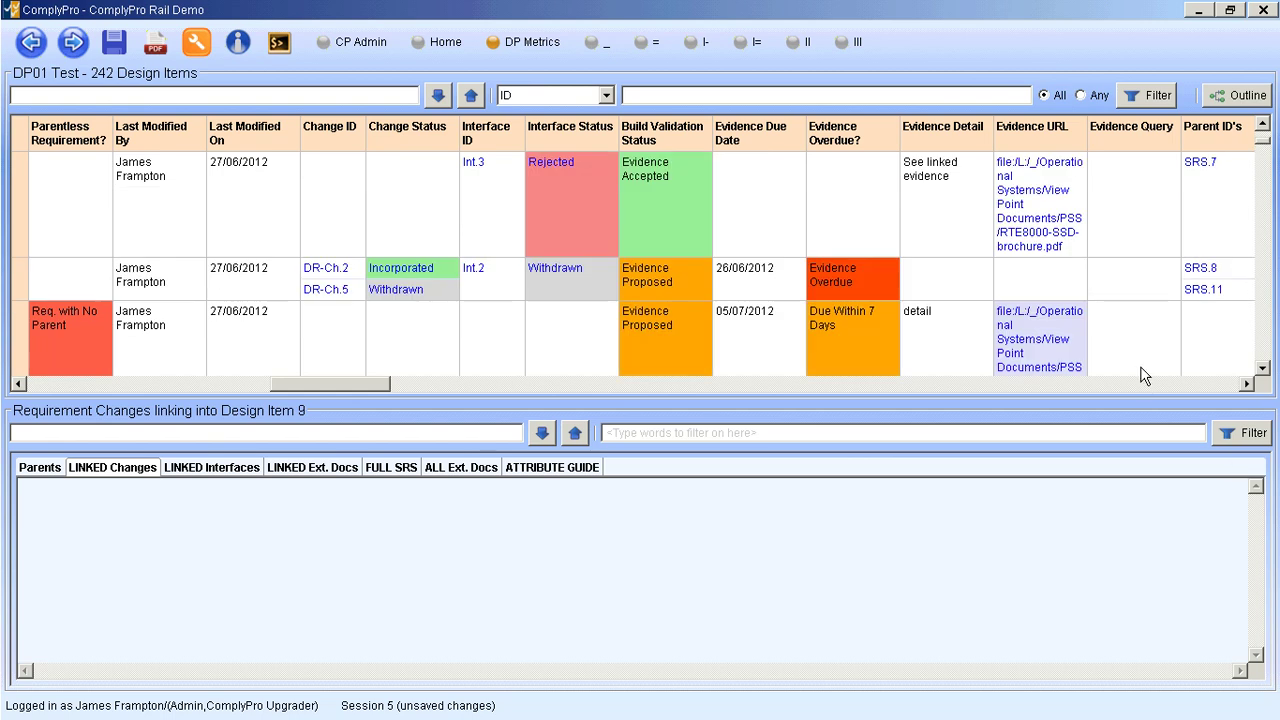
{"action": "left_click_drag", "start_coordinate": [1138, 397], "coordinate": [1138, 470]}
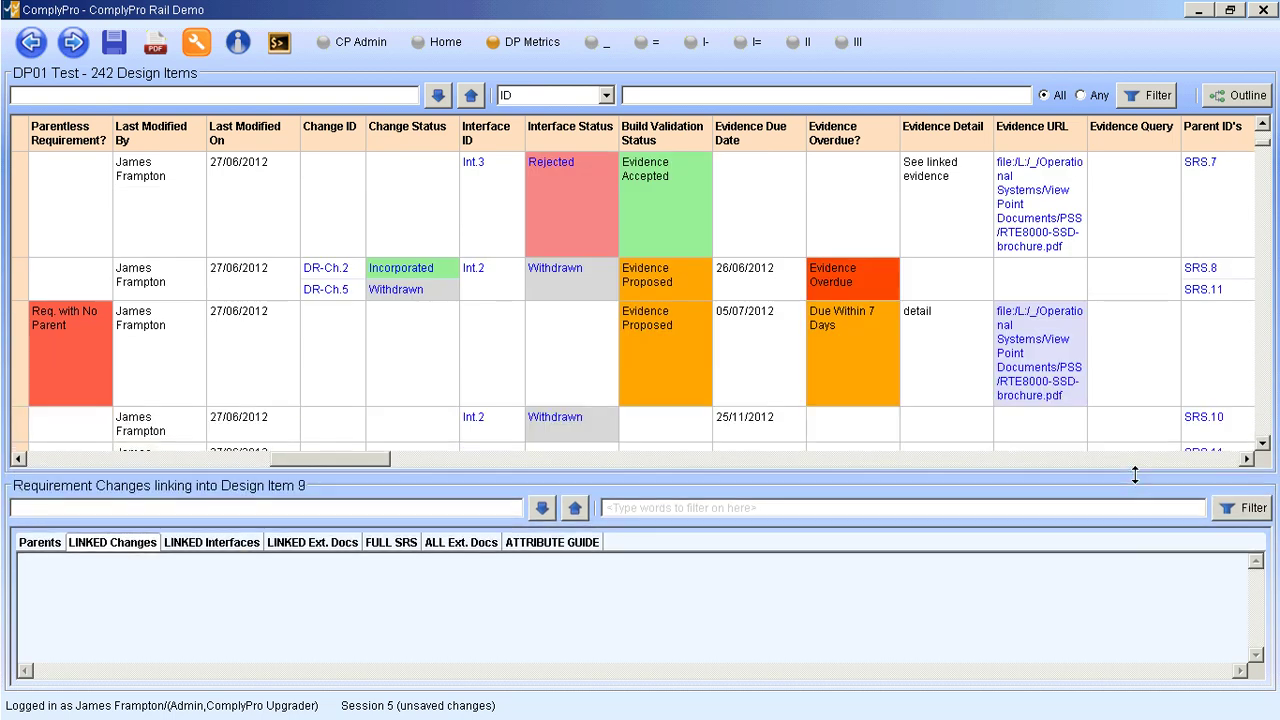
{"action": "left_click", "coordinate": [1133, 333]}
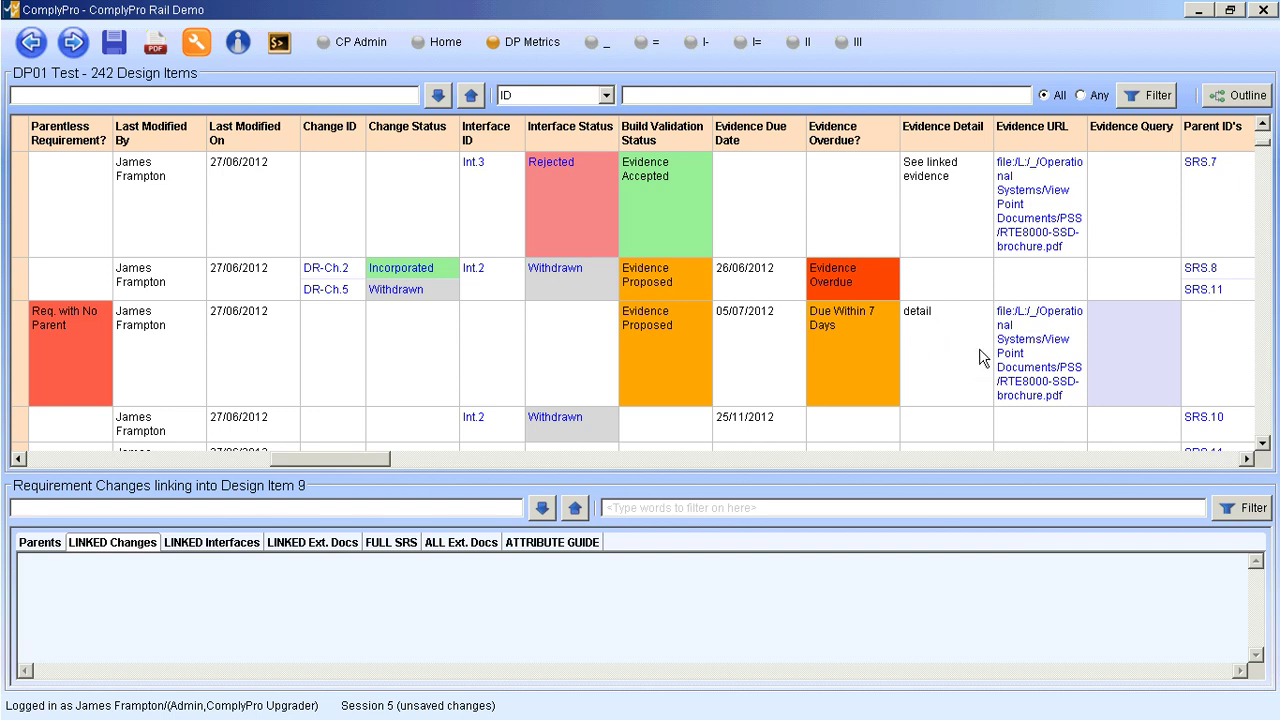
Step: Set the Build Validation Status of design item 9 to Evidence Queried and enter "i need an ABD" as its Evidence Query
{"action": "double_click", "coordinate": [692, 312]}
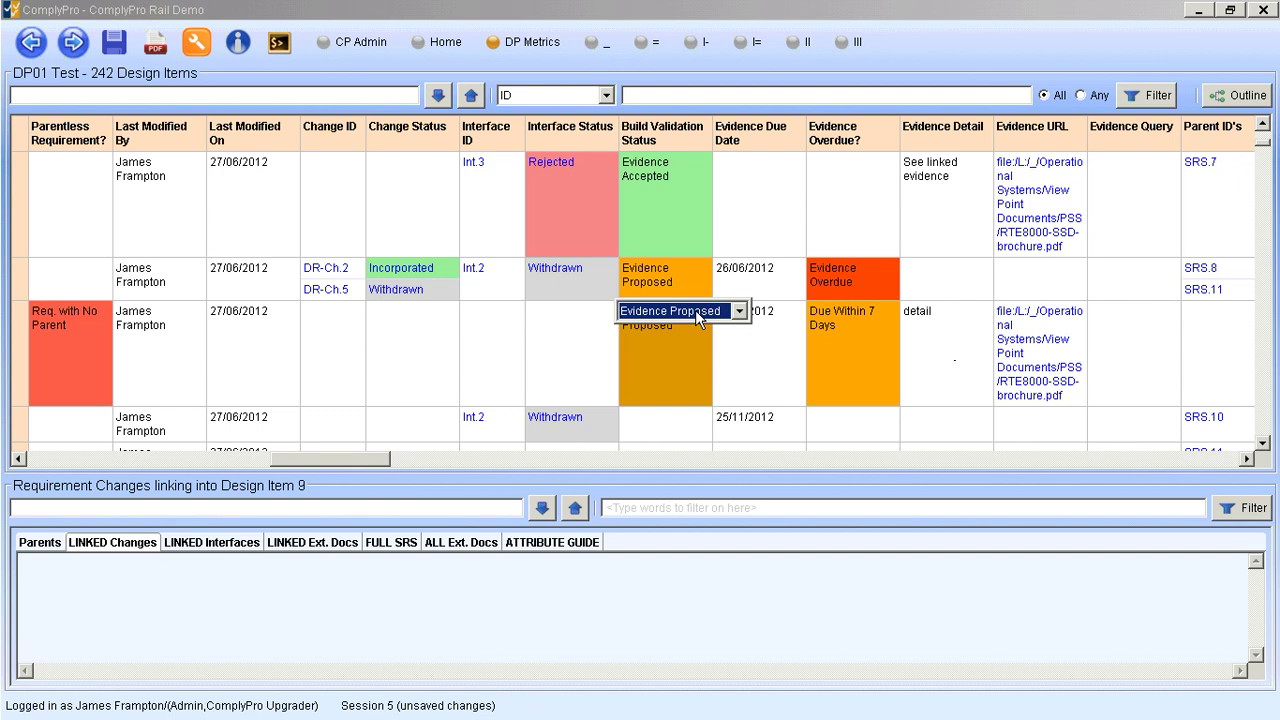
{"action": "left_click", "coordinate": [695, 310]}
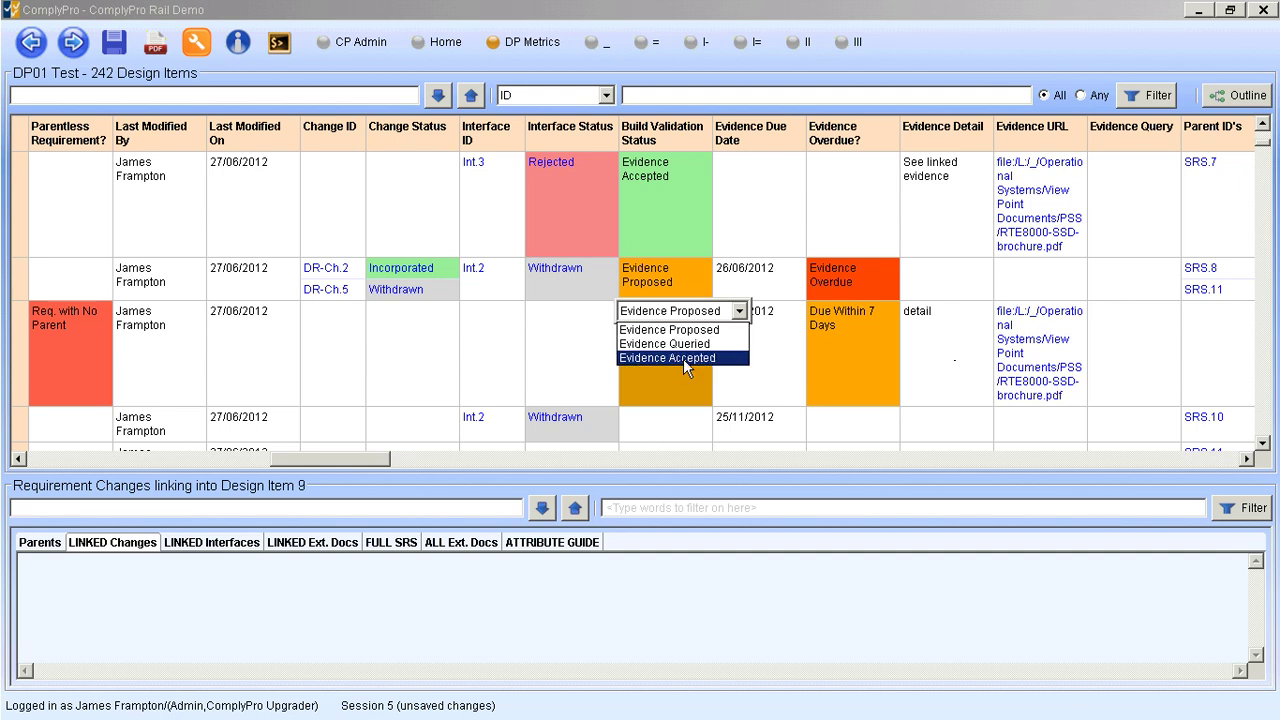
{"action": "left_click", "coordinate": [685, 343]}
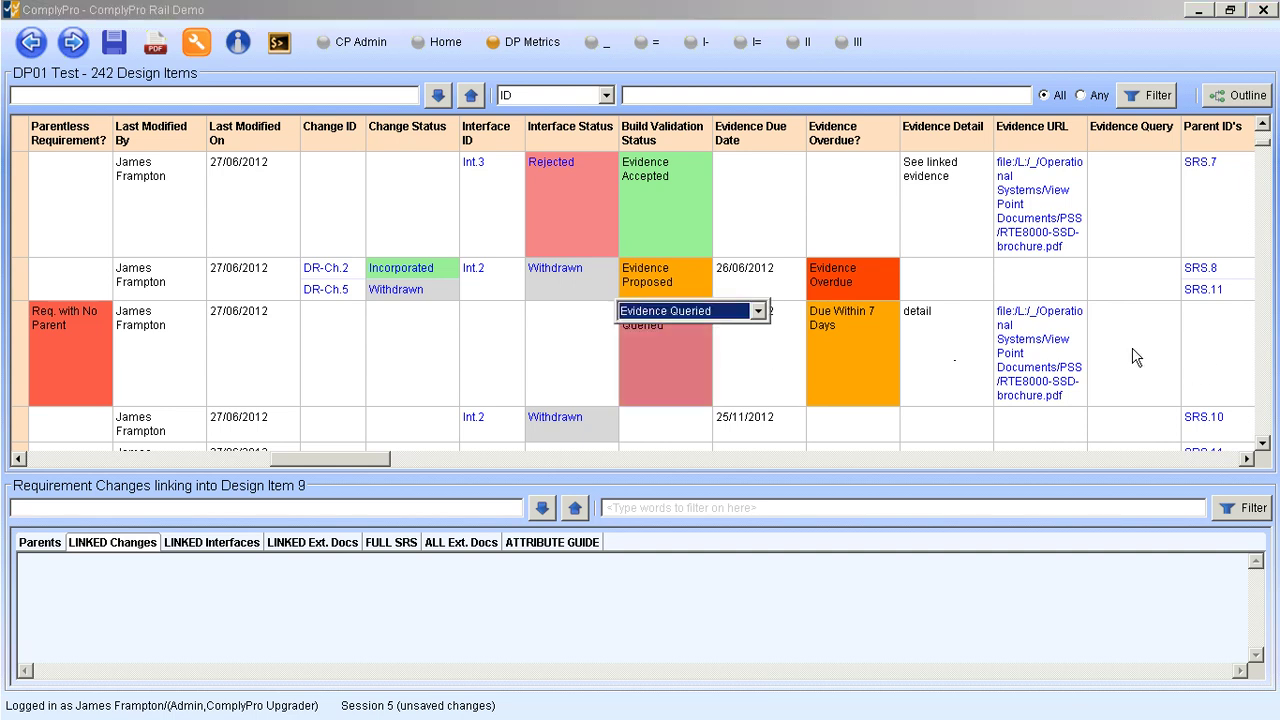
{"action": "left_click", "coordinate": [1127, 317]}
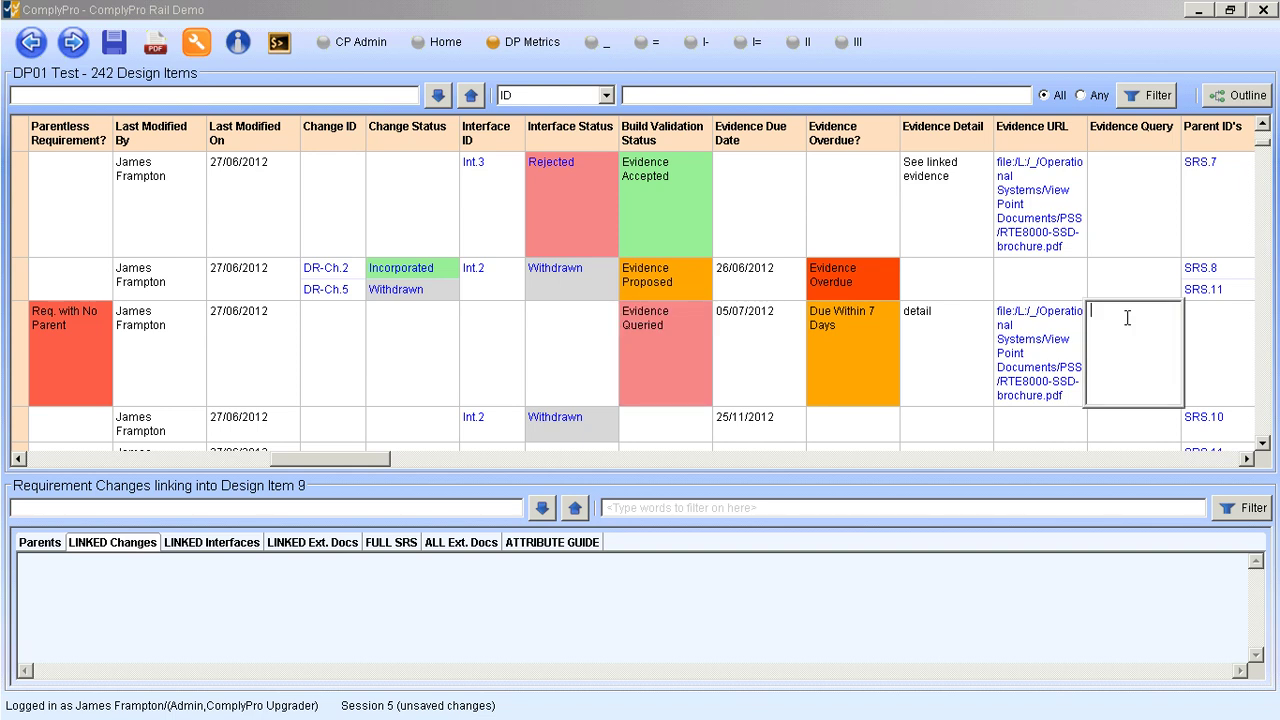
{"action": "type", "text": "i need an ABD"}
{"action": "left_click", "coordinate": [956, 355]}
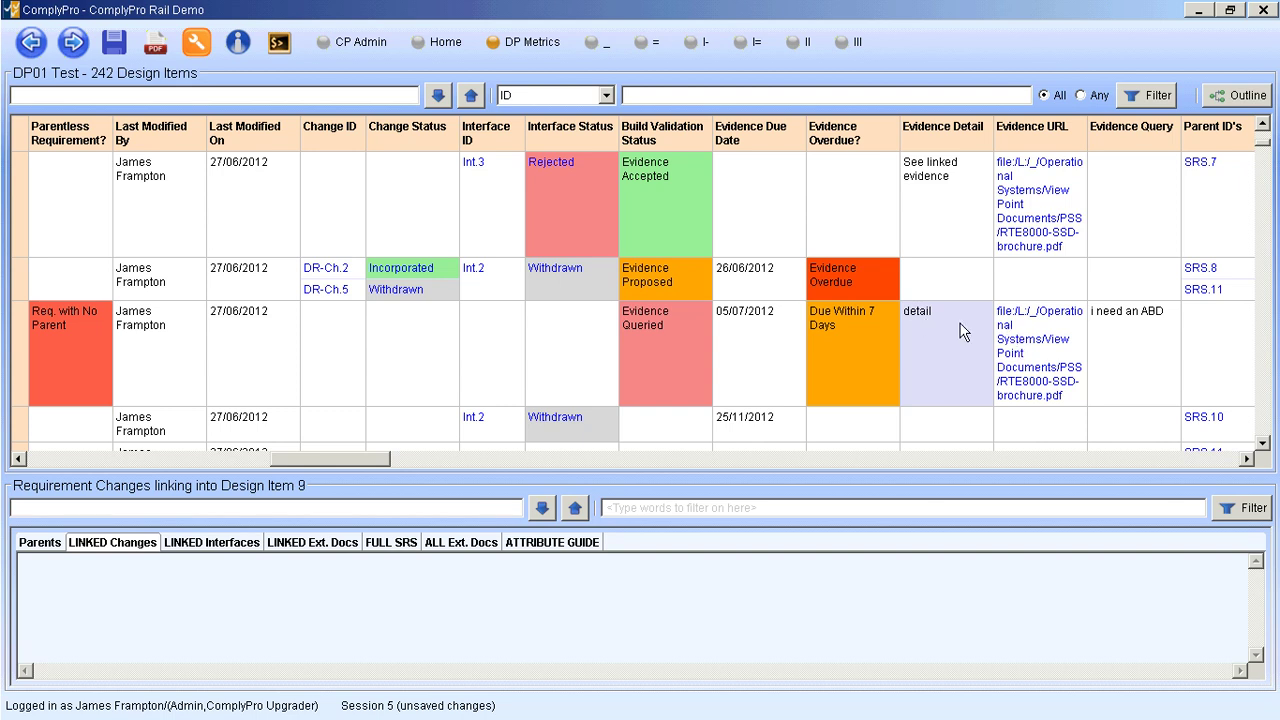
Step: Set the Build Validation Status of design item 9 to Evidence Re-Proposed
{"action": "left_click", "coordinate": [679, 321]}
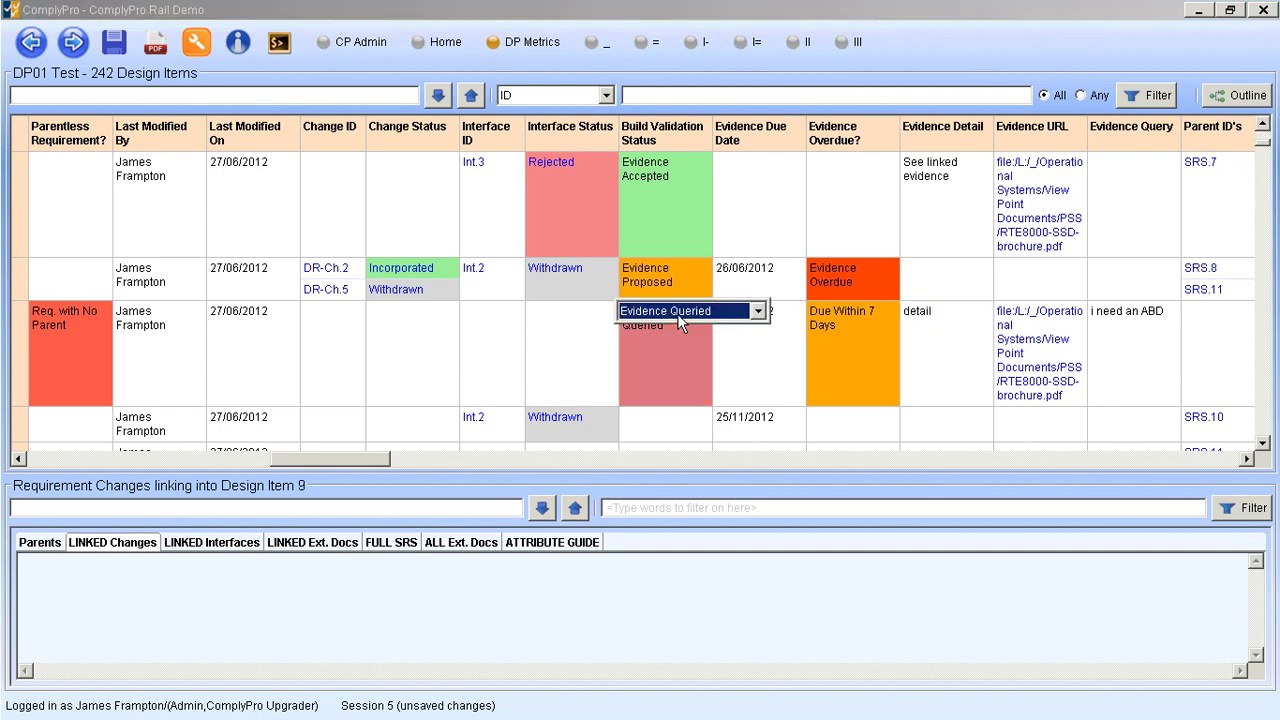
{"action": "left_click", "coordinate": [758, 314]}
{"action": "left_click", "coordinate": [757, 344]}
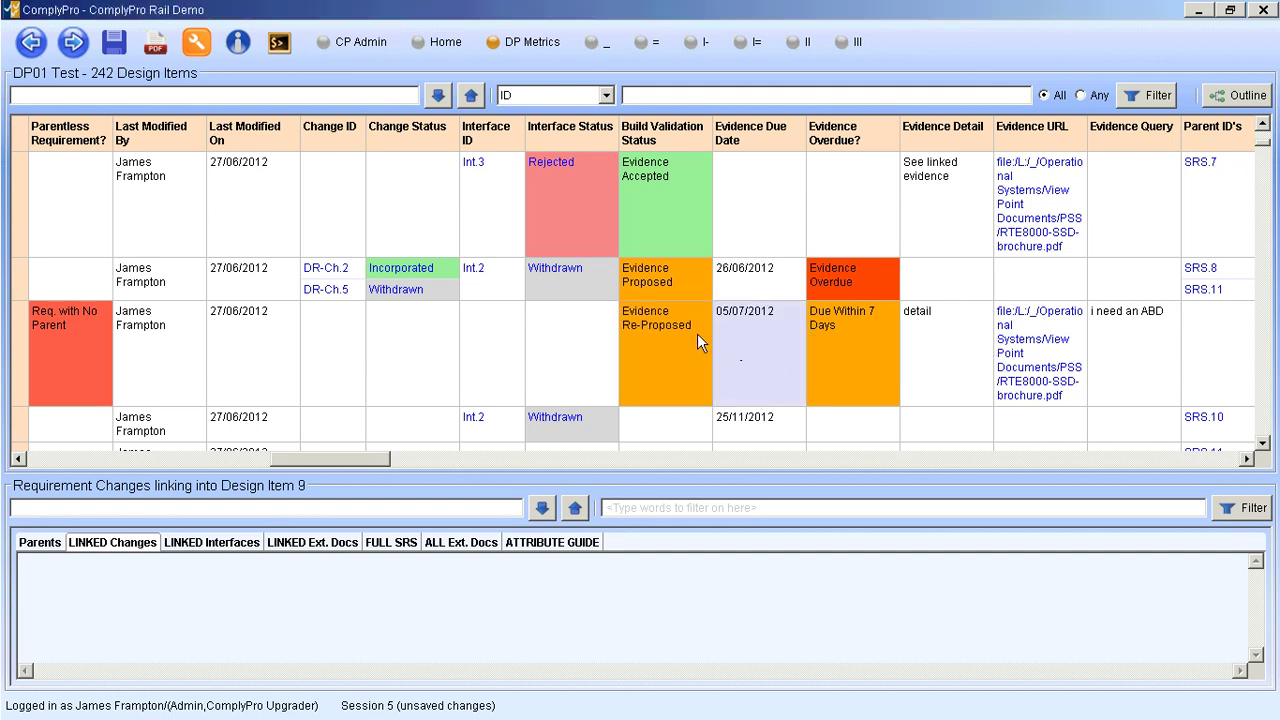
Step: Set the Build Validation Status of design item 9 to Evidence Accepted and view the updated DP01 figures in DP Metrics
{"action": "left_click", "coordinate": [698, 329]}
{"action": "left_click", "coordinate": [690, 320]}
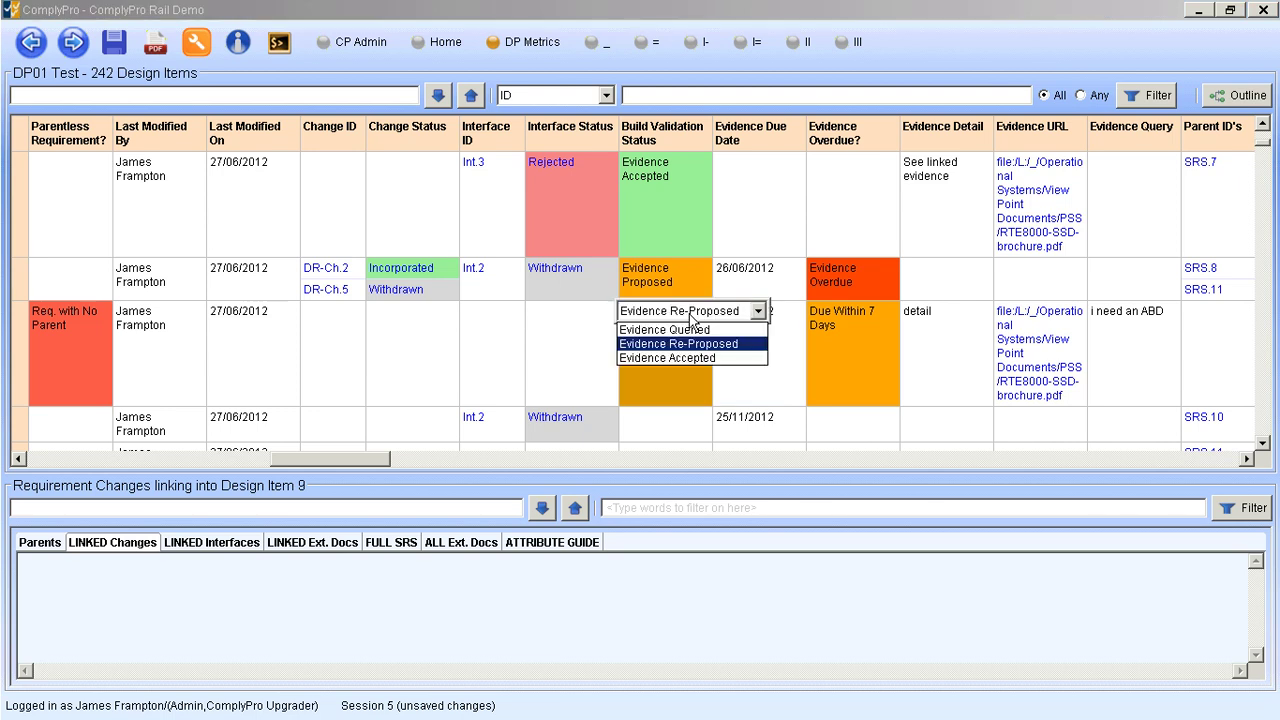
{"action": "left_click", "coordinate": [676, 358]}
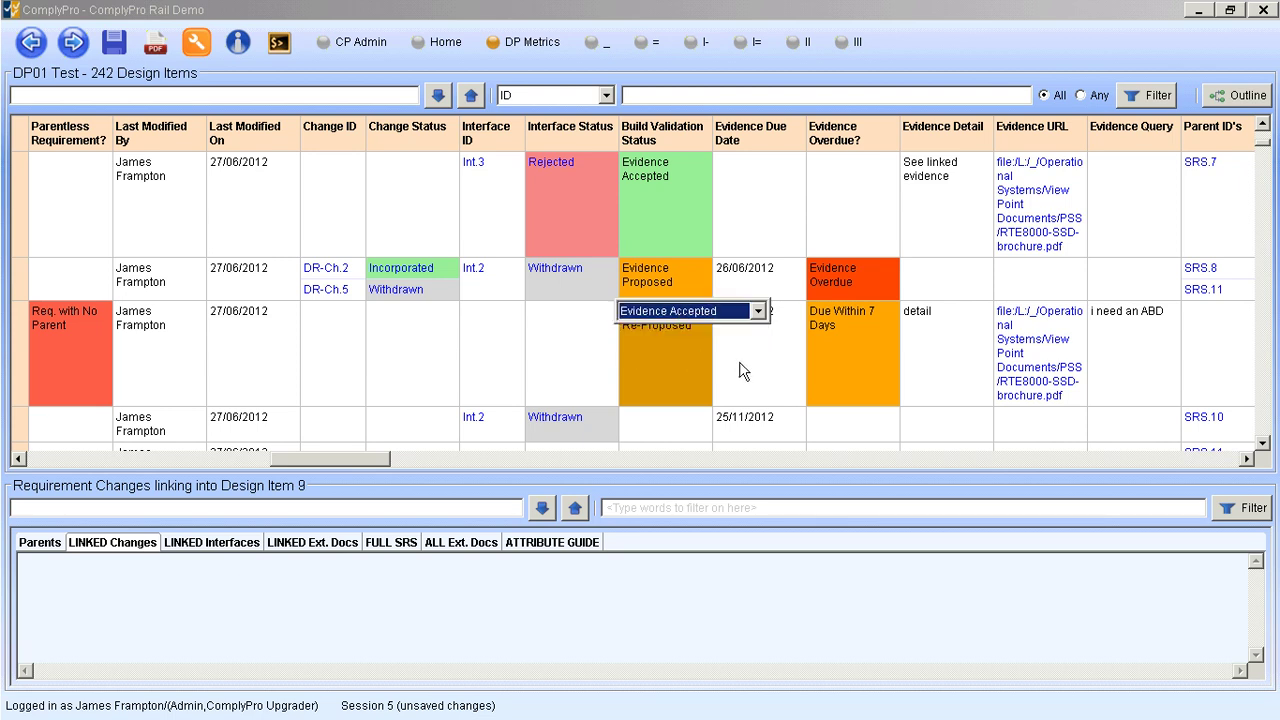
{"action": "left_click", "coordinate": [740, 371]}
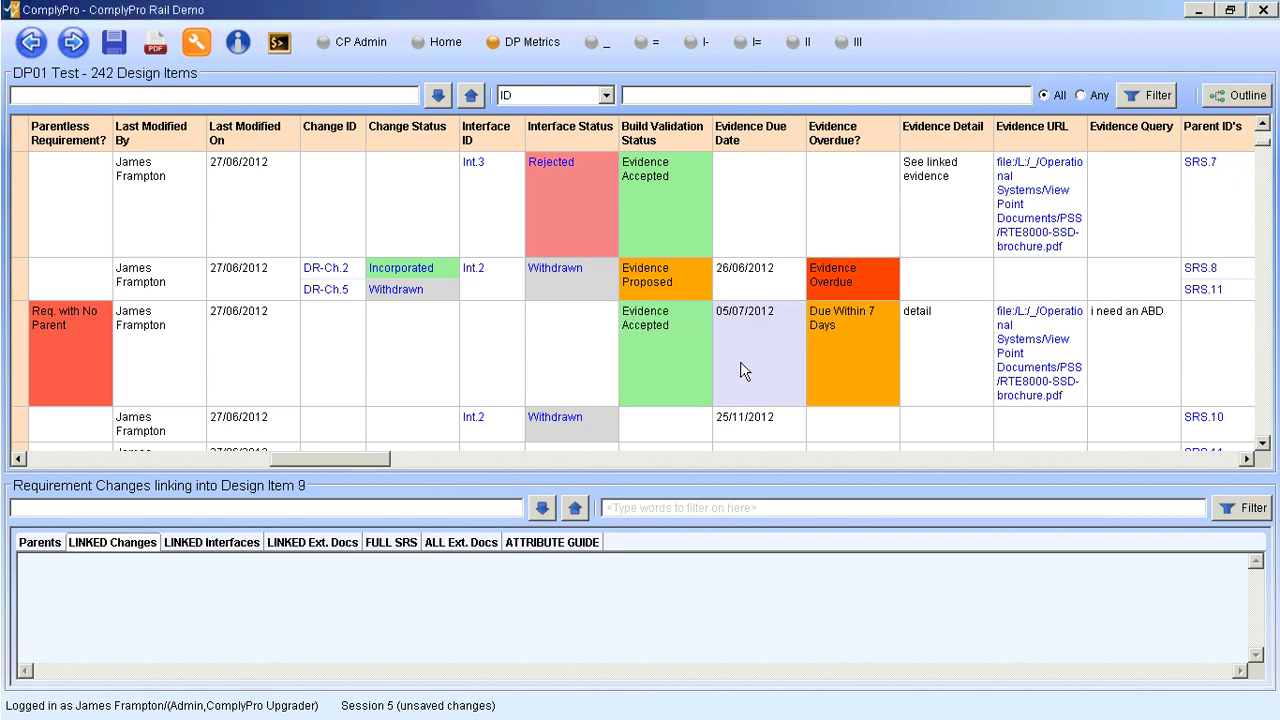
{"action": "left_click", "coordinate": [522, 42]}
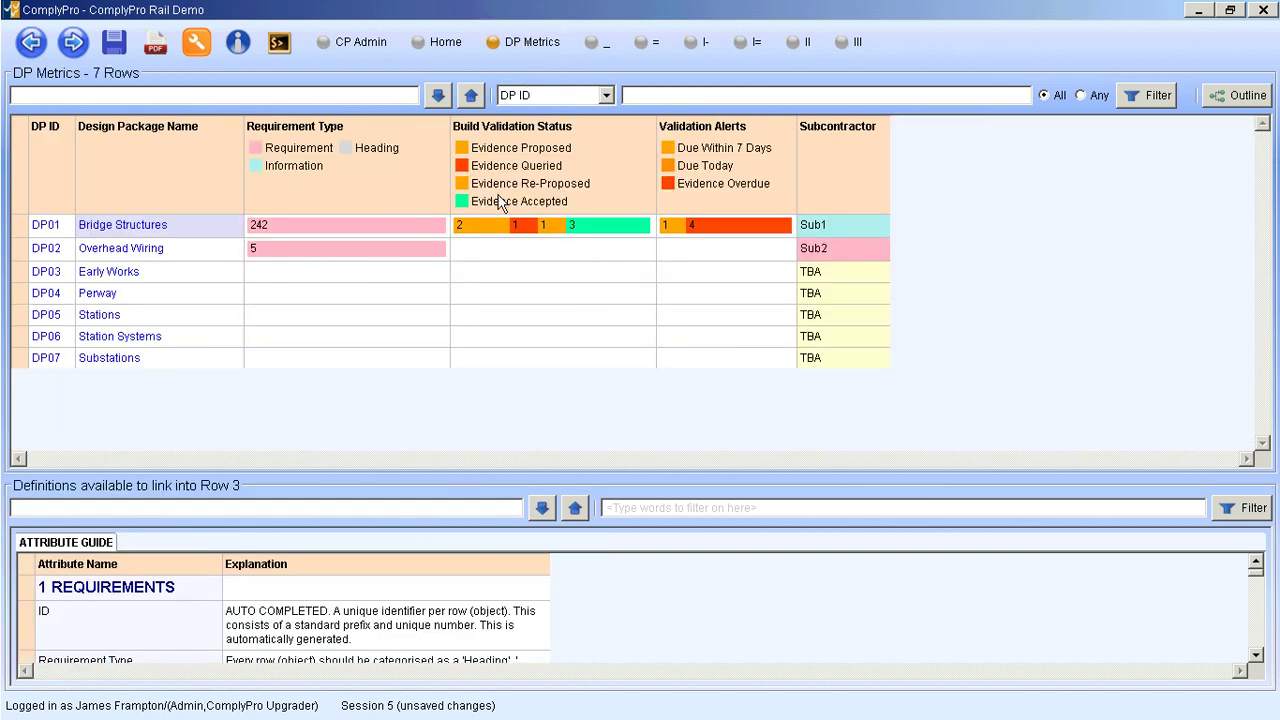